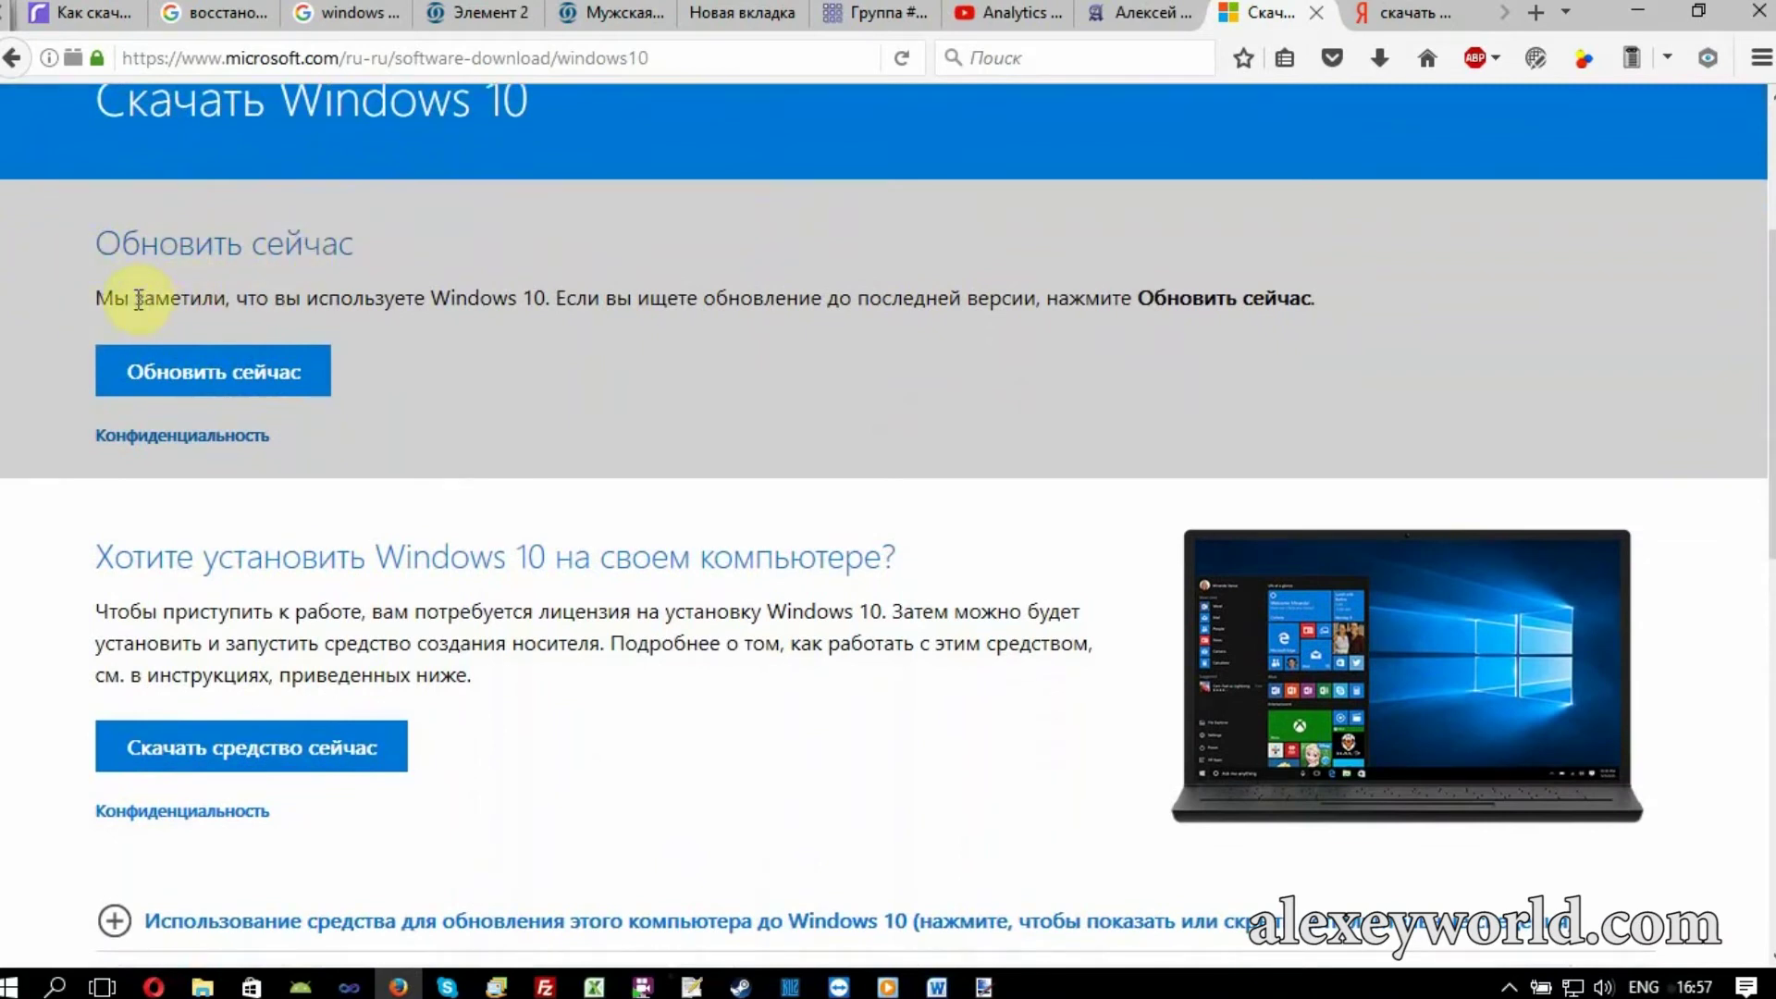
Step: Download the Windows 10 media creation tool, MediaCreationTool.exe, from Microsoft's page and save the file
{"action": "scroll", "coordinate": [603, 309], "scroll_direction": "down", "scroll_amount": 2}
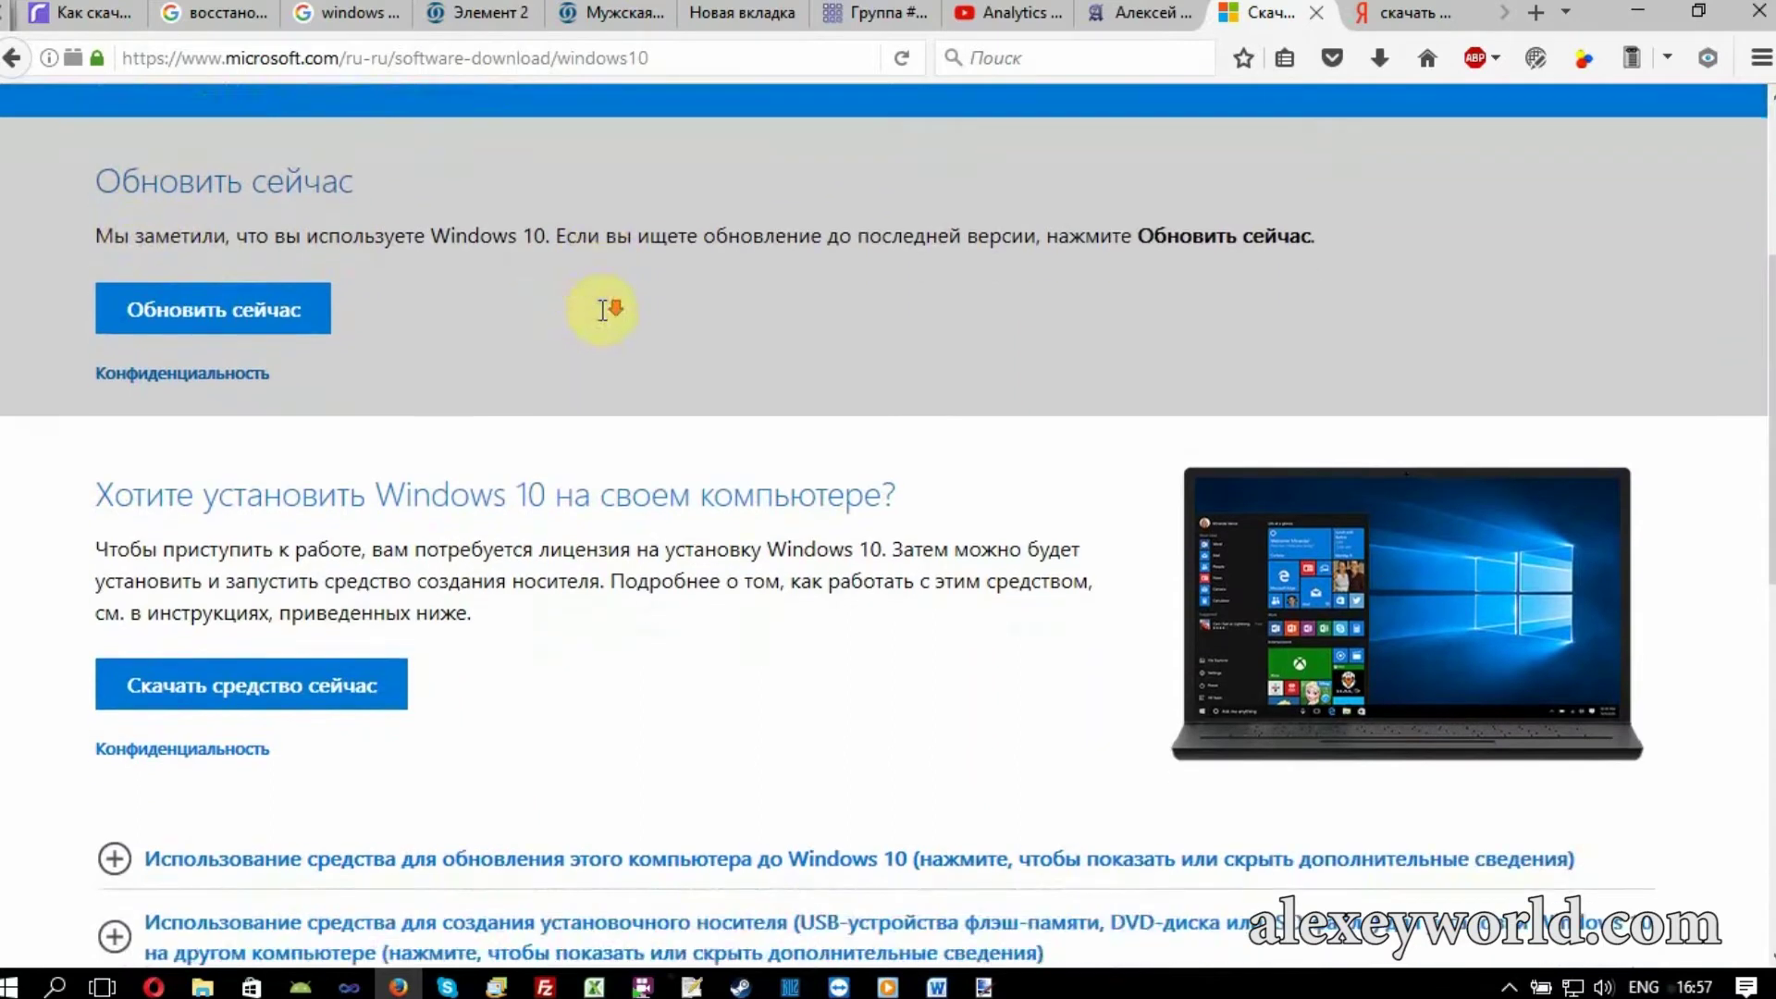
{"action": "scroll", "coordinate": [603, 310], "scroll_direction": "down", "scroll_amount": 1}
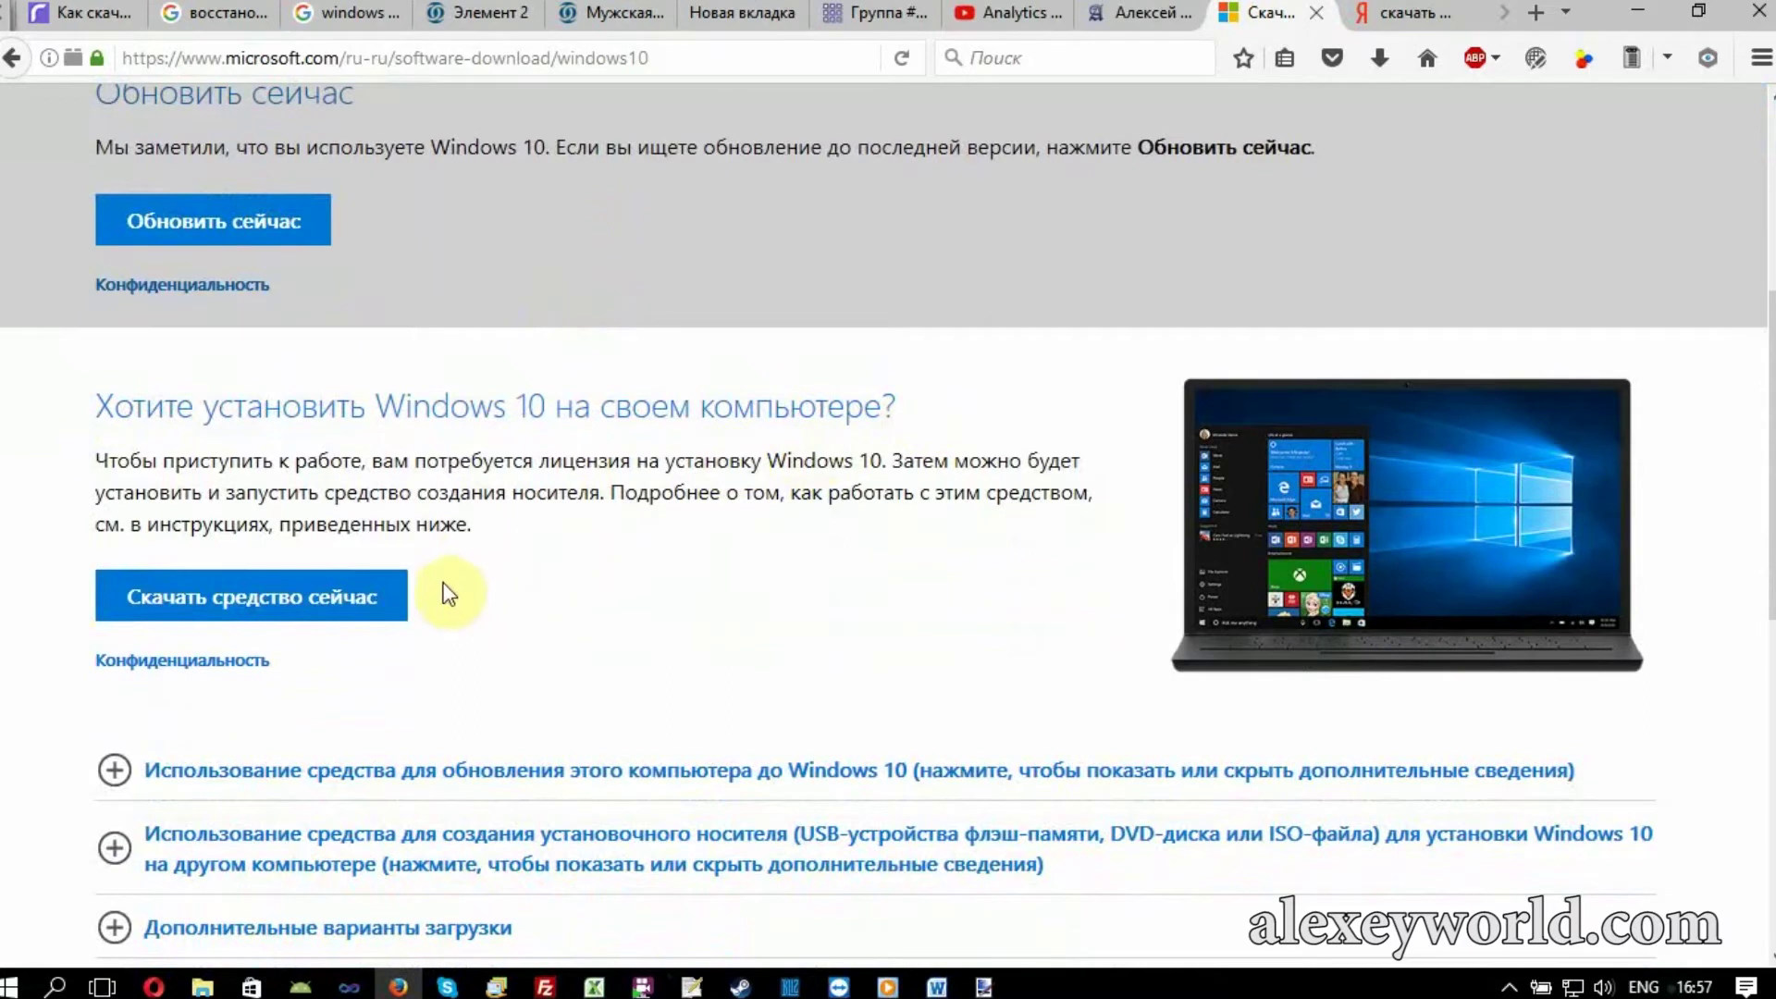
{"action": "left_click", "coordinate": [256, 606]}
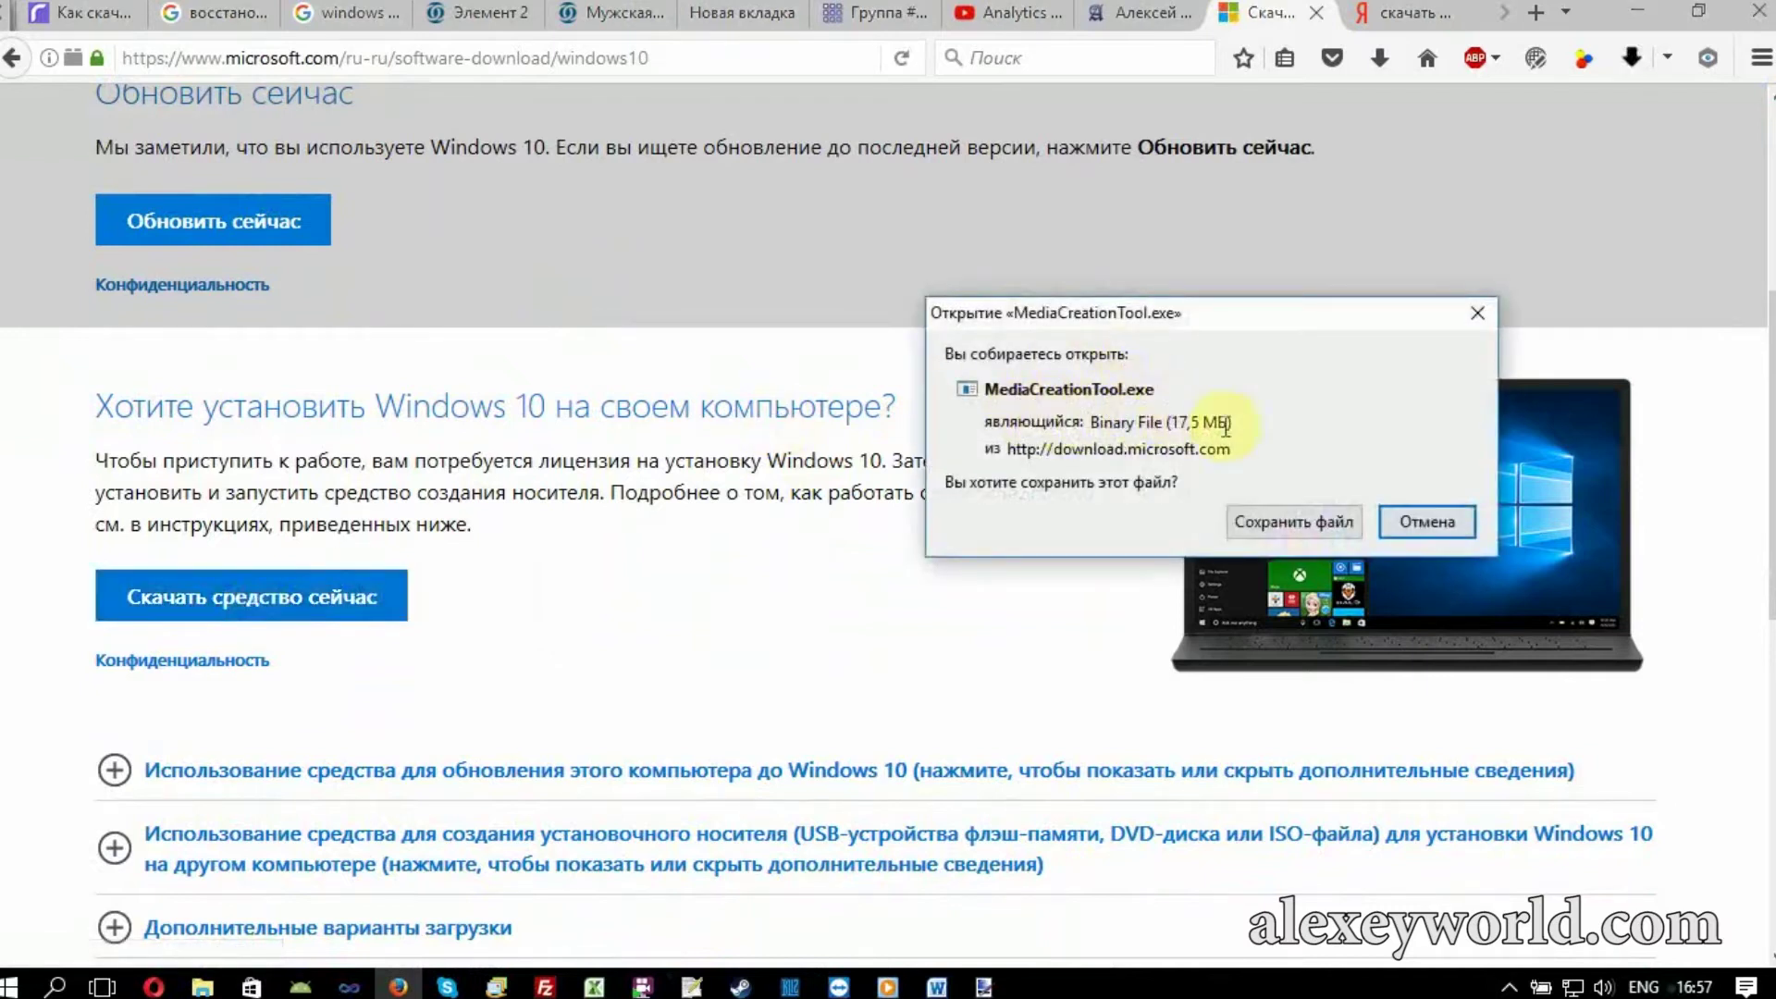
{"action": "left_click", "coordinate": [1282, 529]}
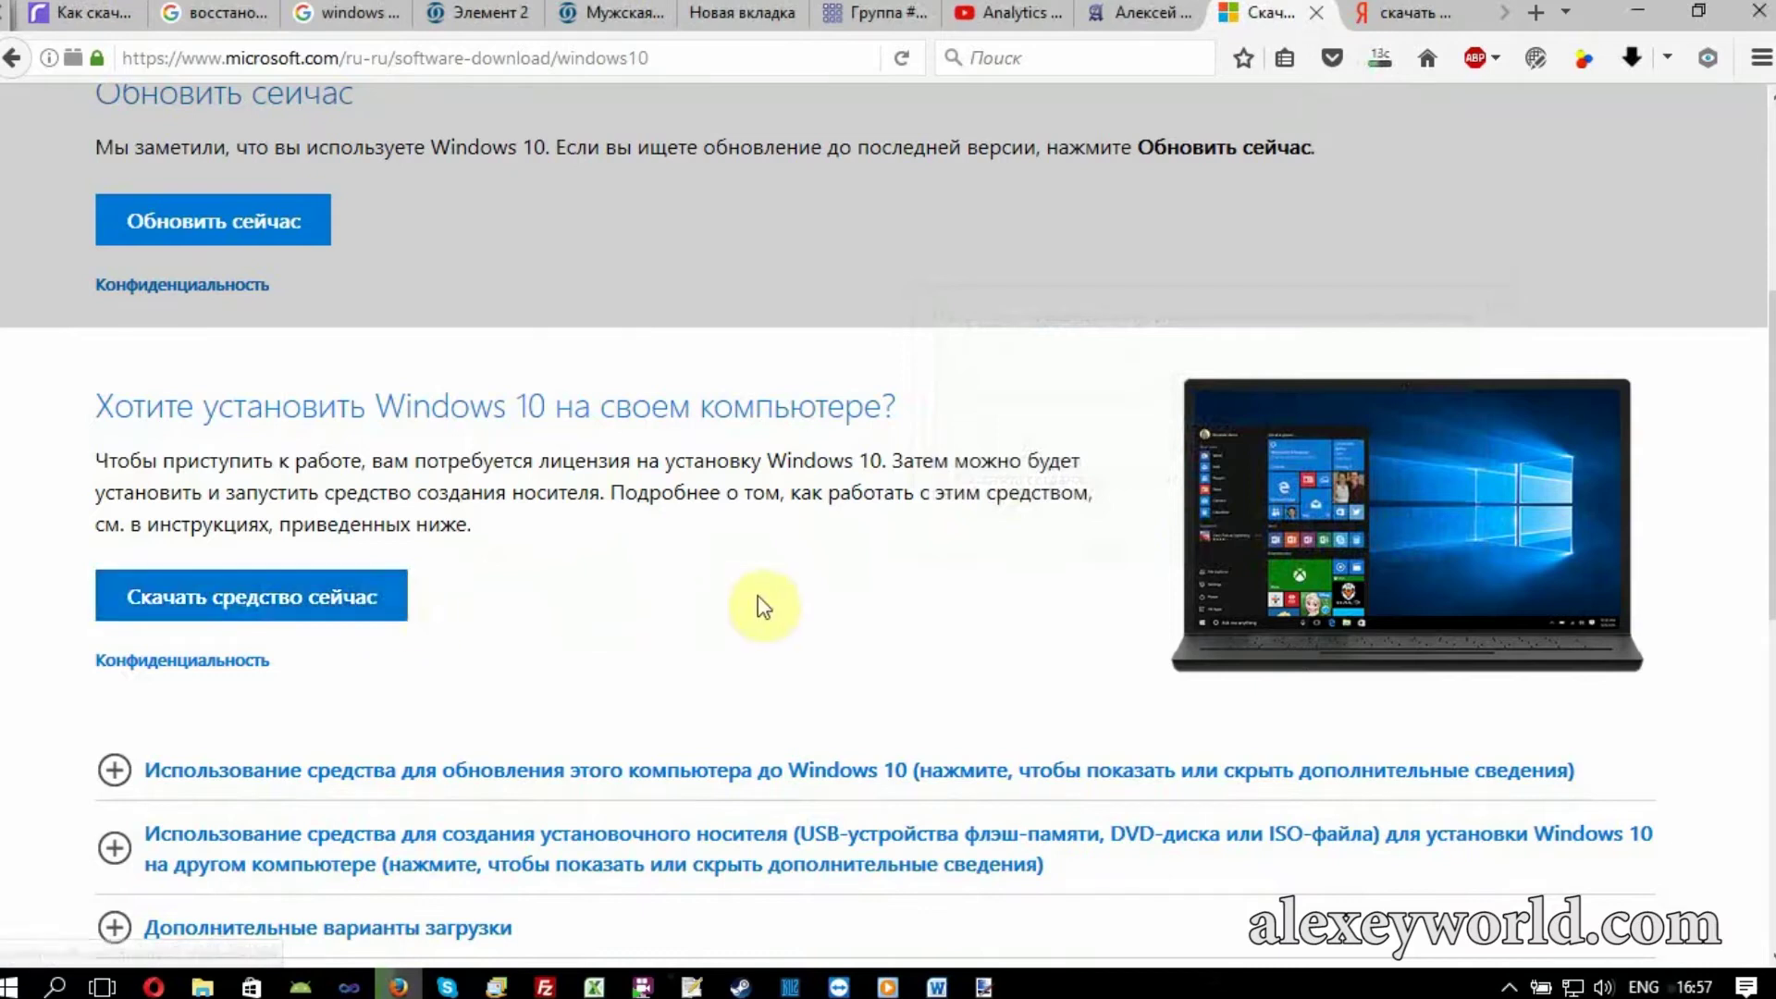
Step: Run the downloaded MediaCreationTool.exe and accept its licence terms
{"action": "left_click", "coordinate": [1373, 65]}
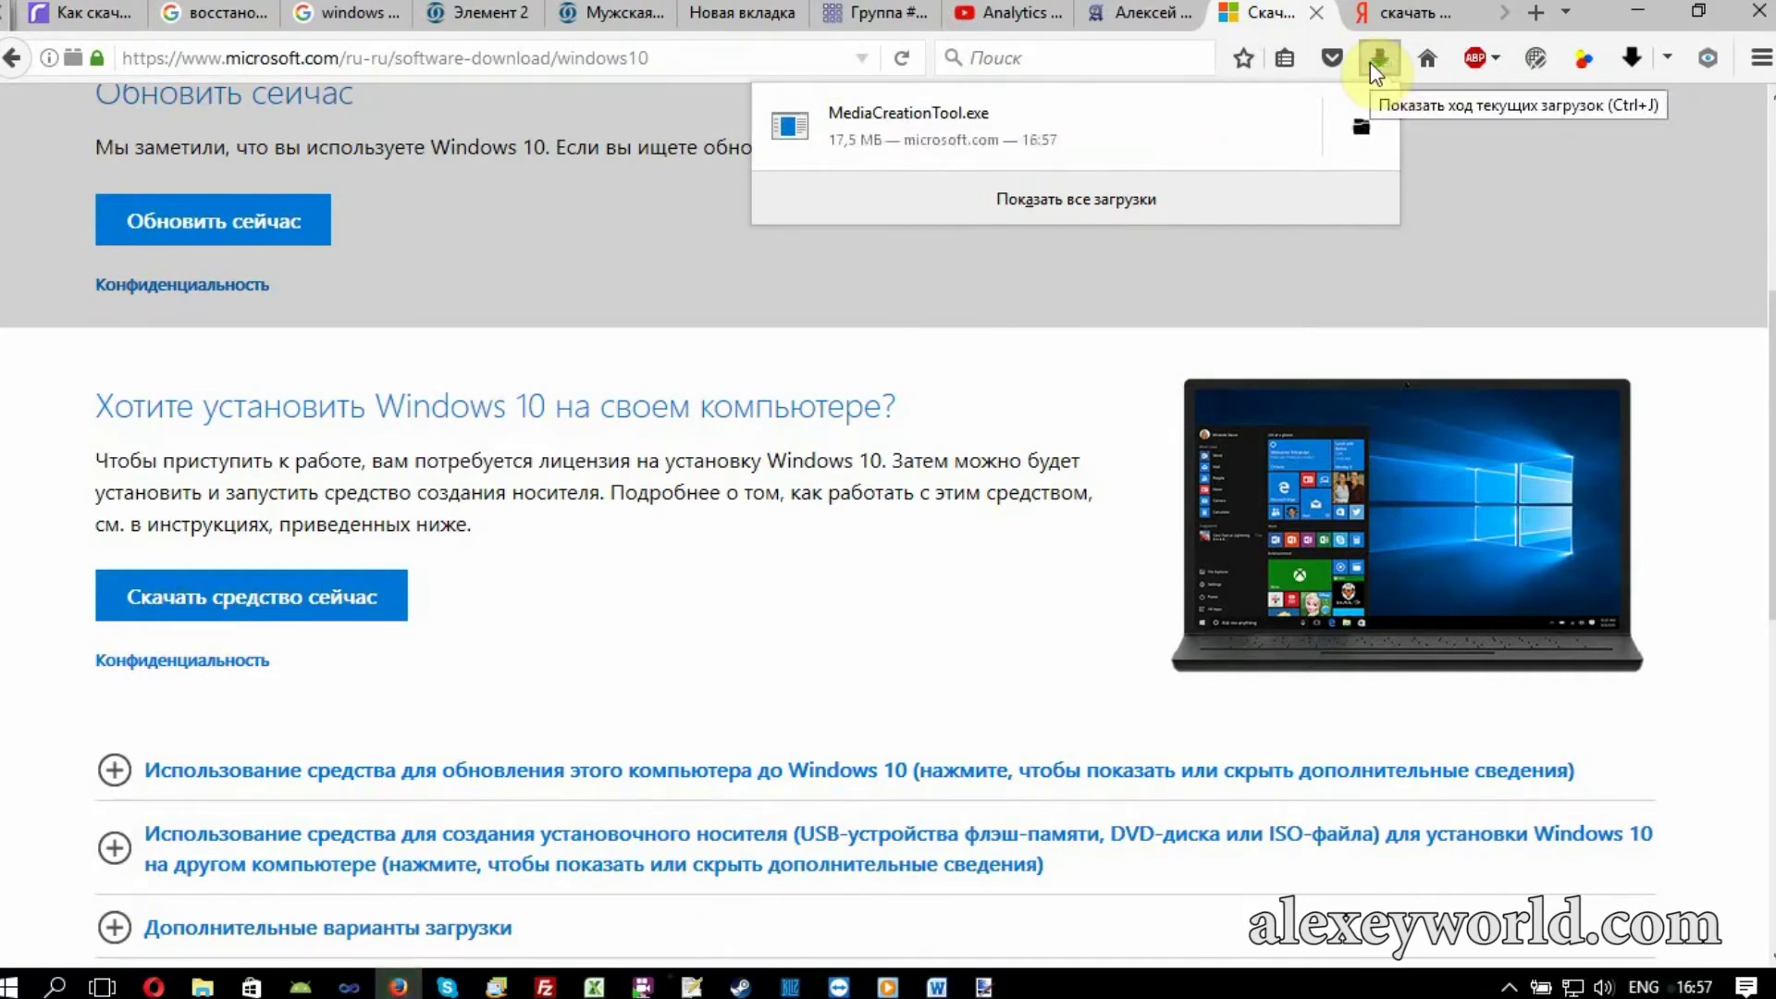
{"action": "left_click", "coordinate": [1058, 111]}
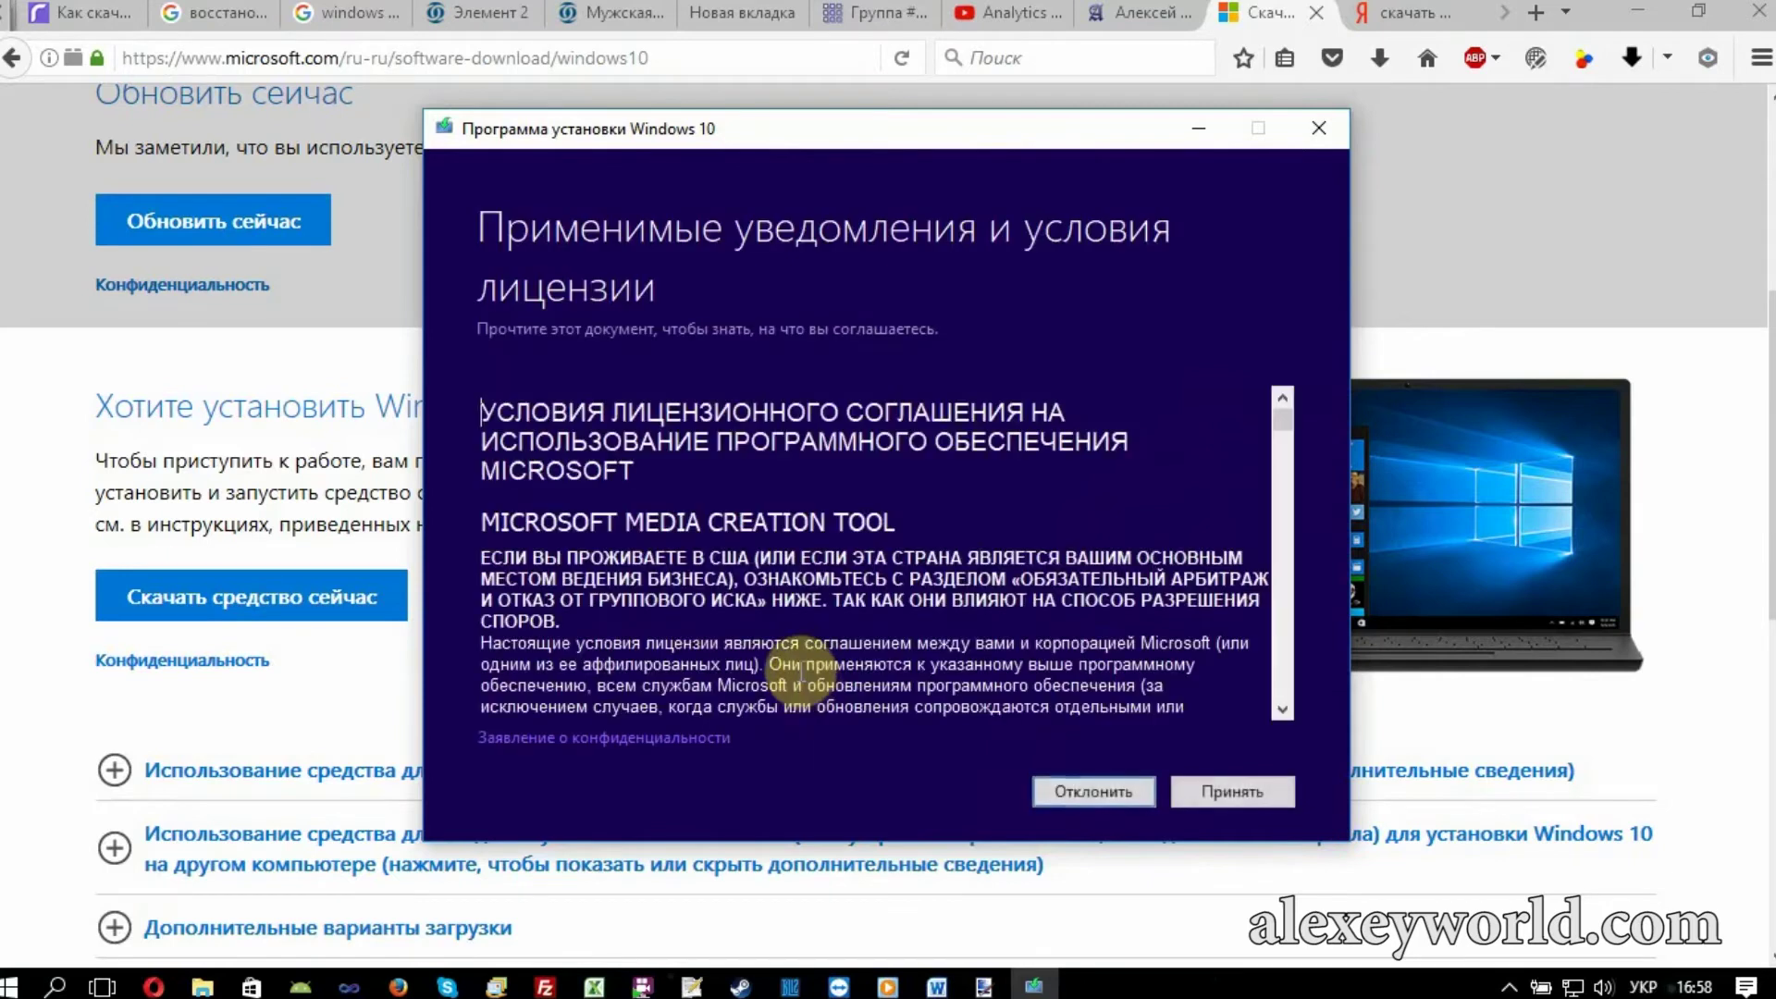
{"action": "scroll", "coordinate": [801, 680], "scroll_direction": "down", "scroll_amount": 10}
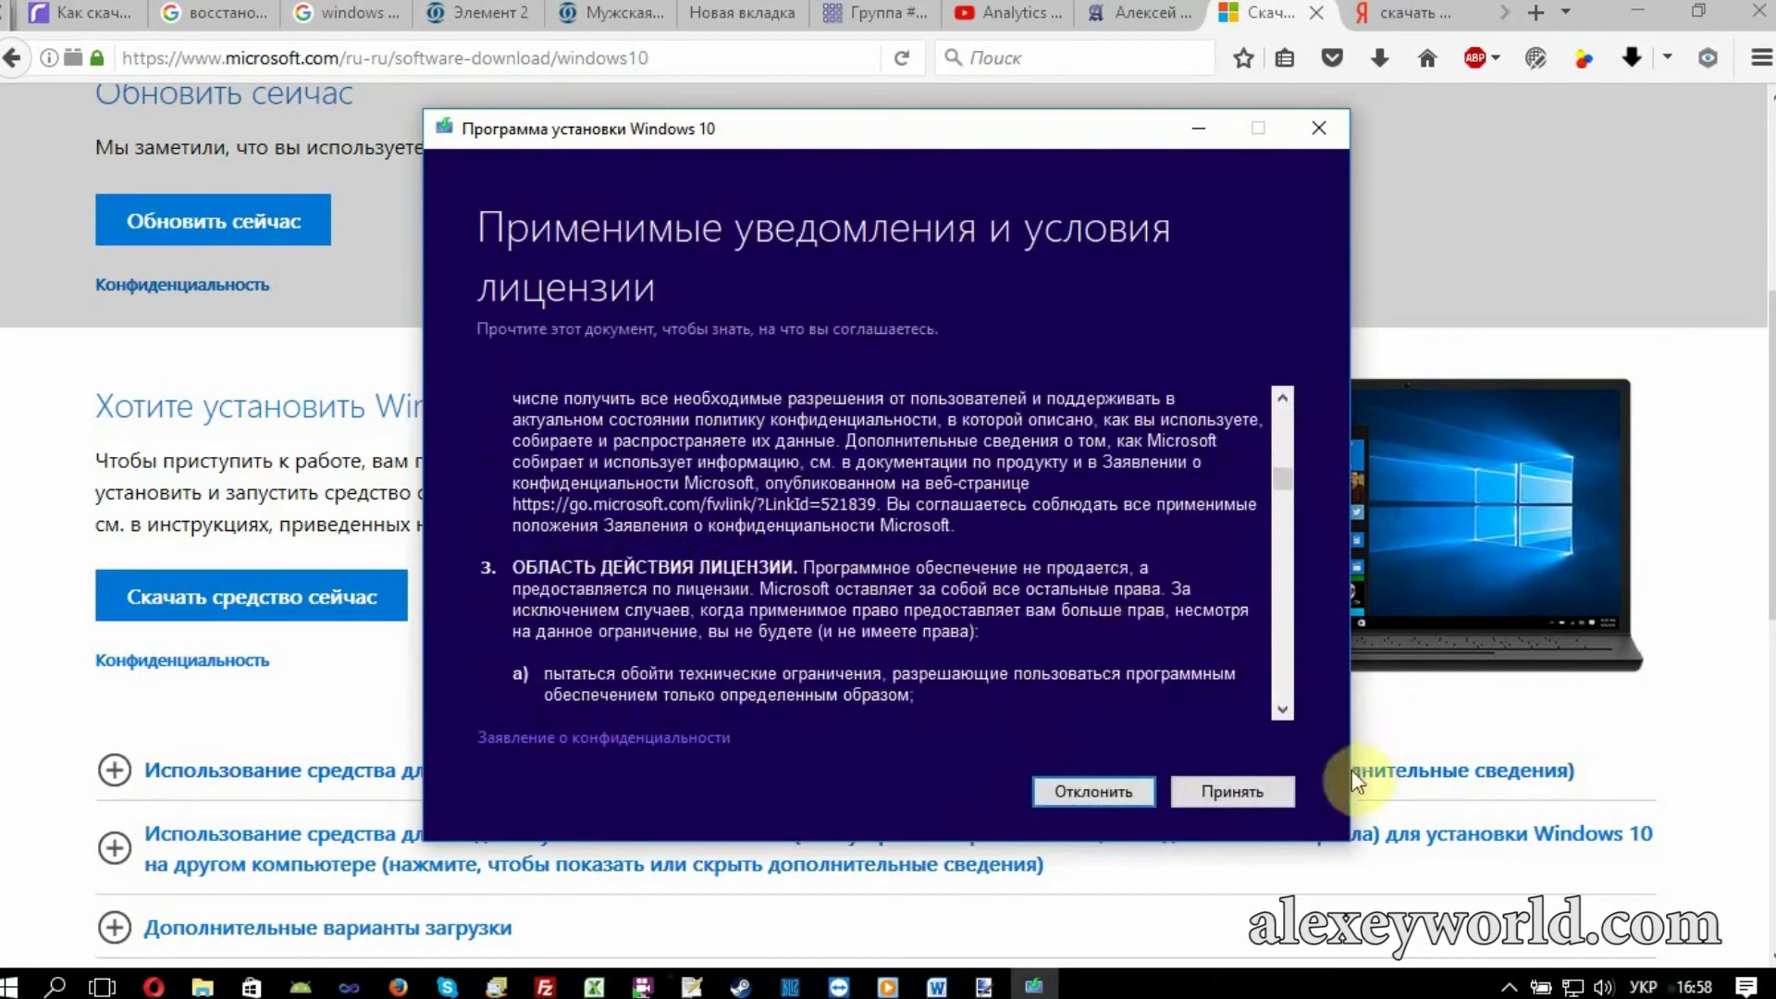
{"action": "left_click", "coordinate": [1252, 793]}
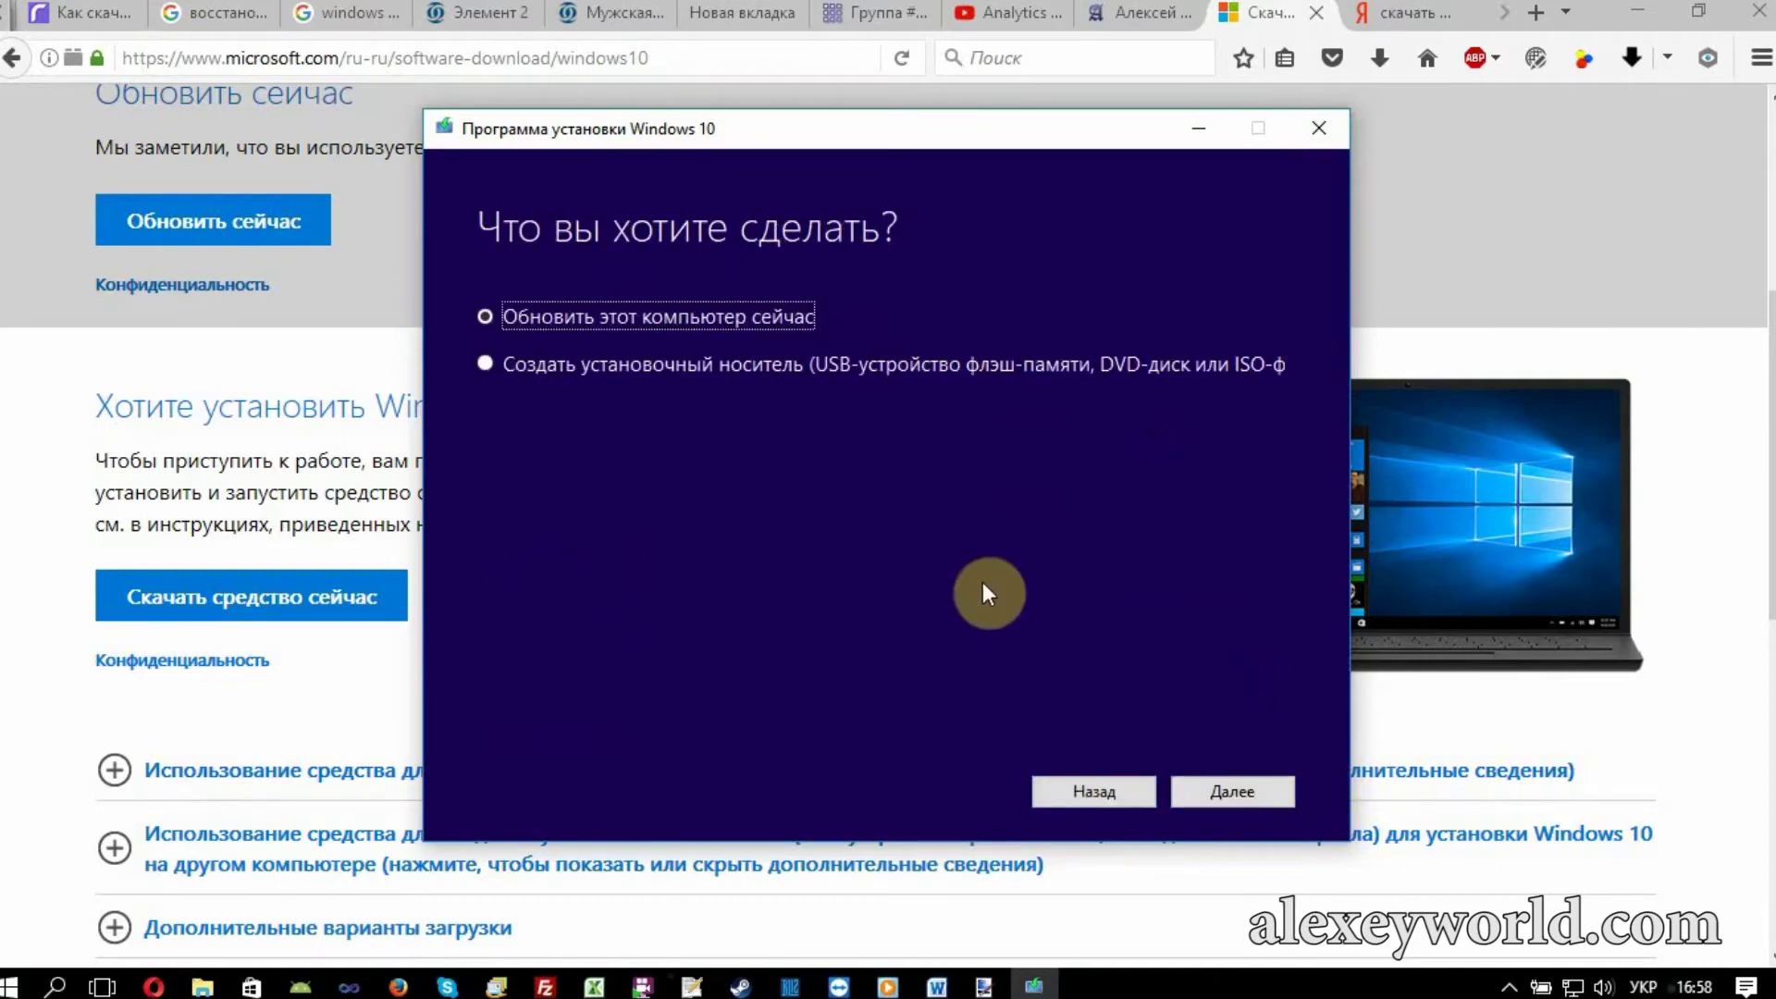
Step: Choose to create installation media instead of upgrading this computer, and turn off the recommended options for this computer
{"action": "left_click", "coordinate": [725, 364]}
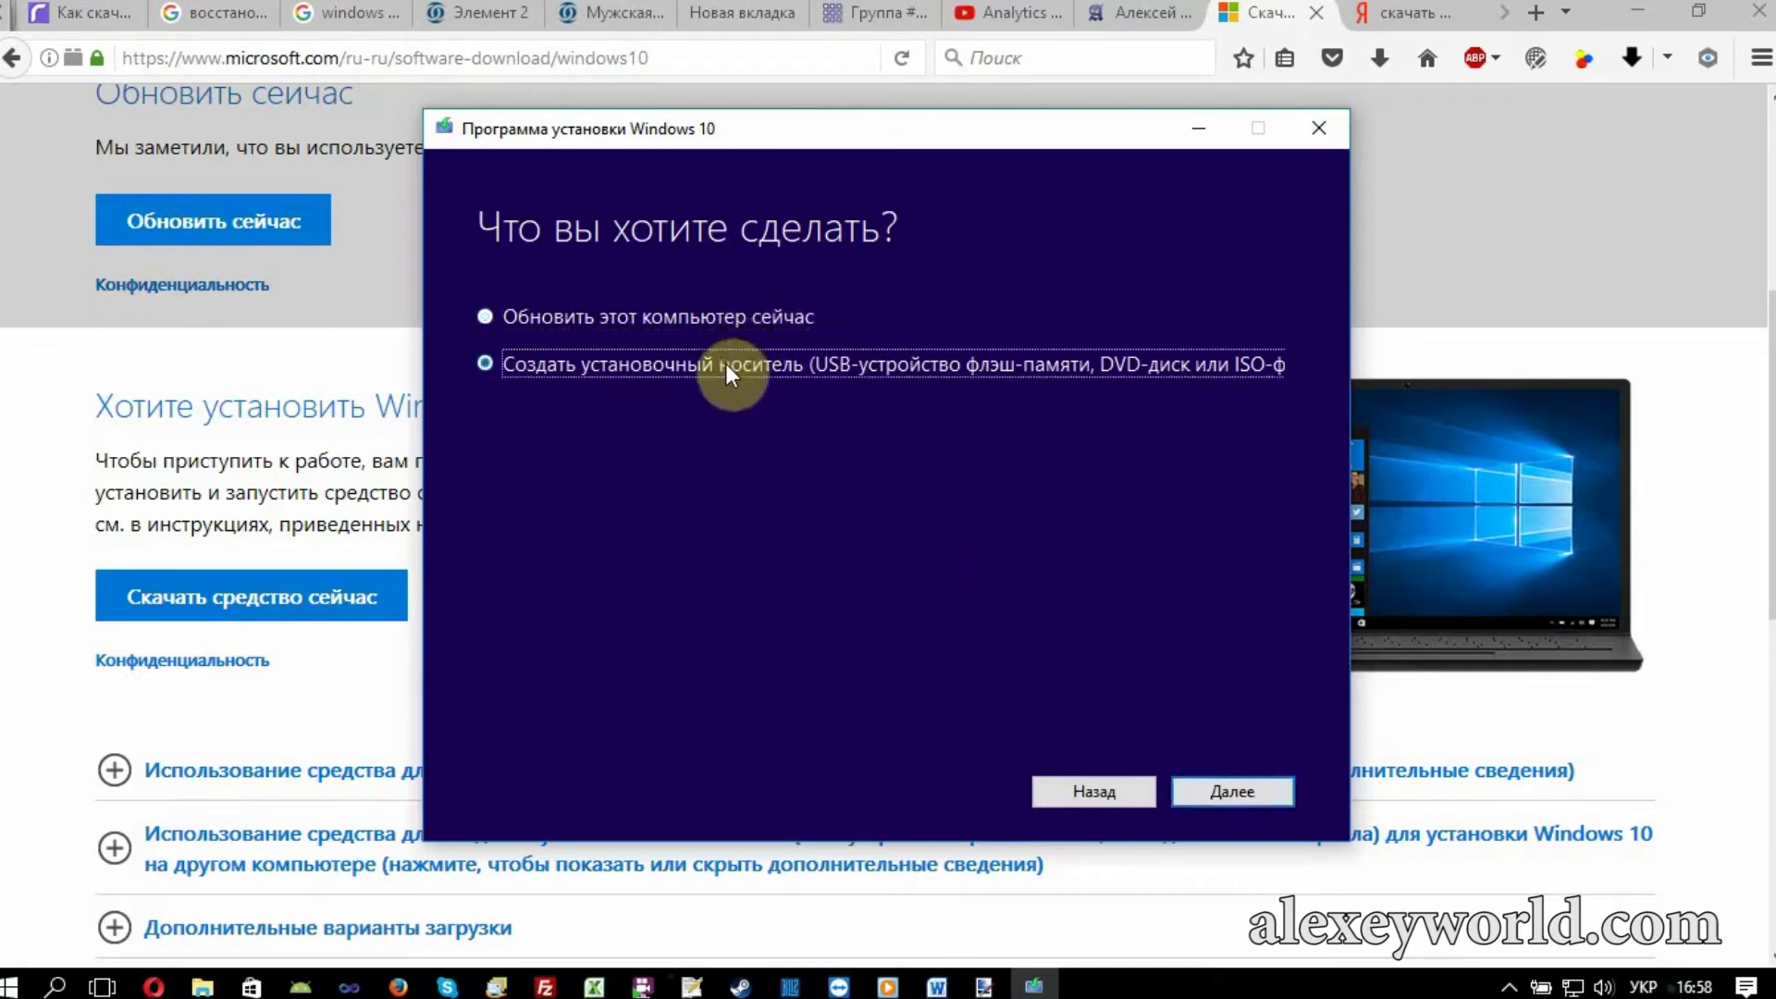
{"action": "left_click", "coordinate": [1245, 800]}
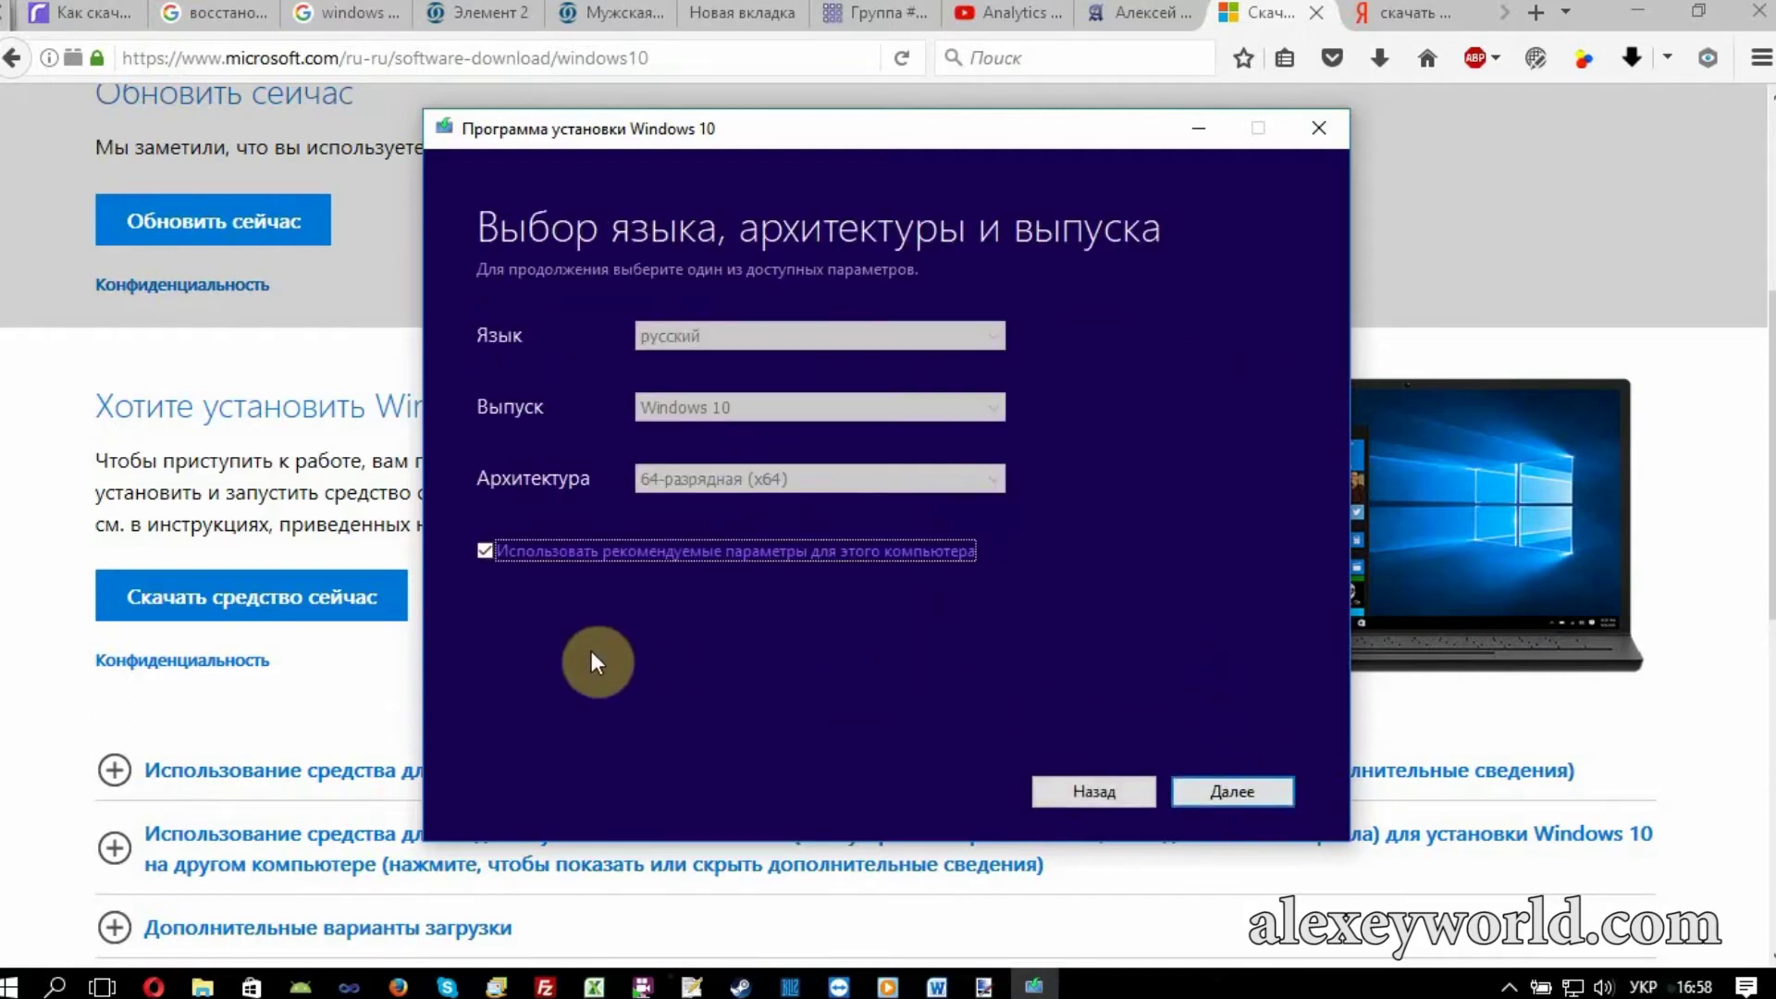
{"action": "left_click", "coordinate": [485, 552]}
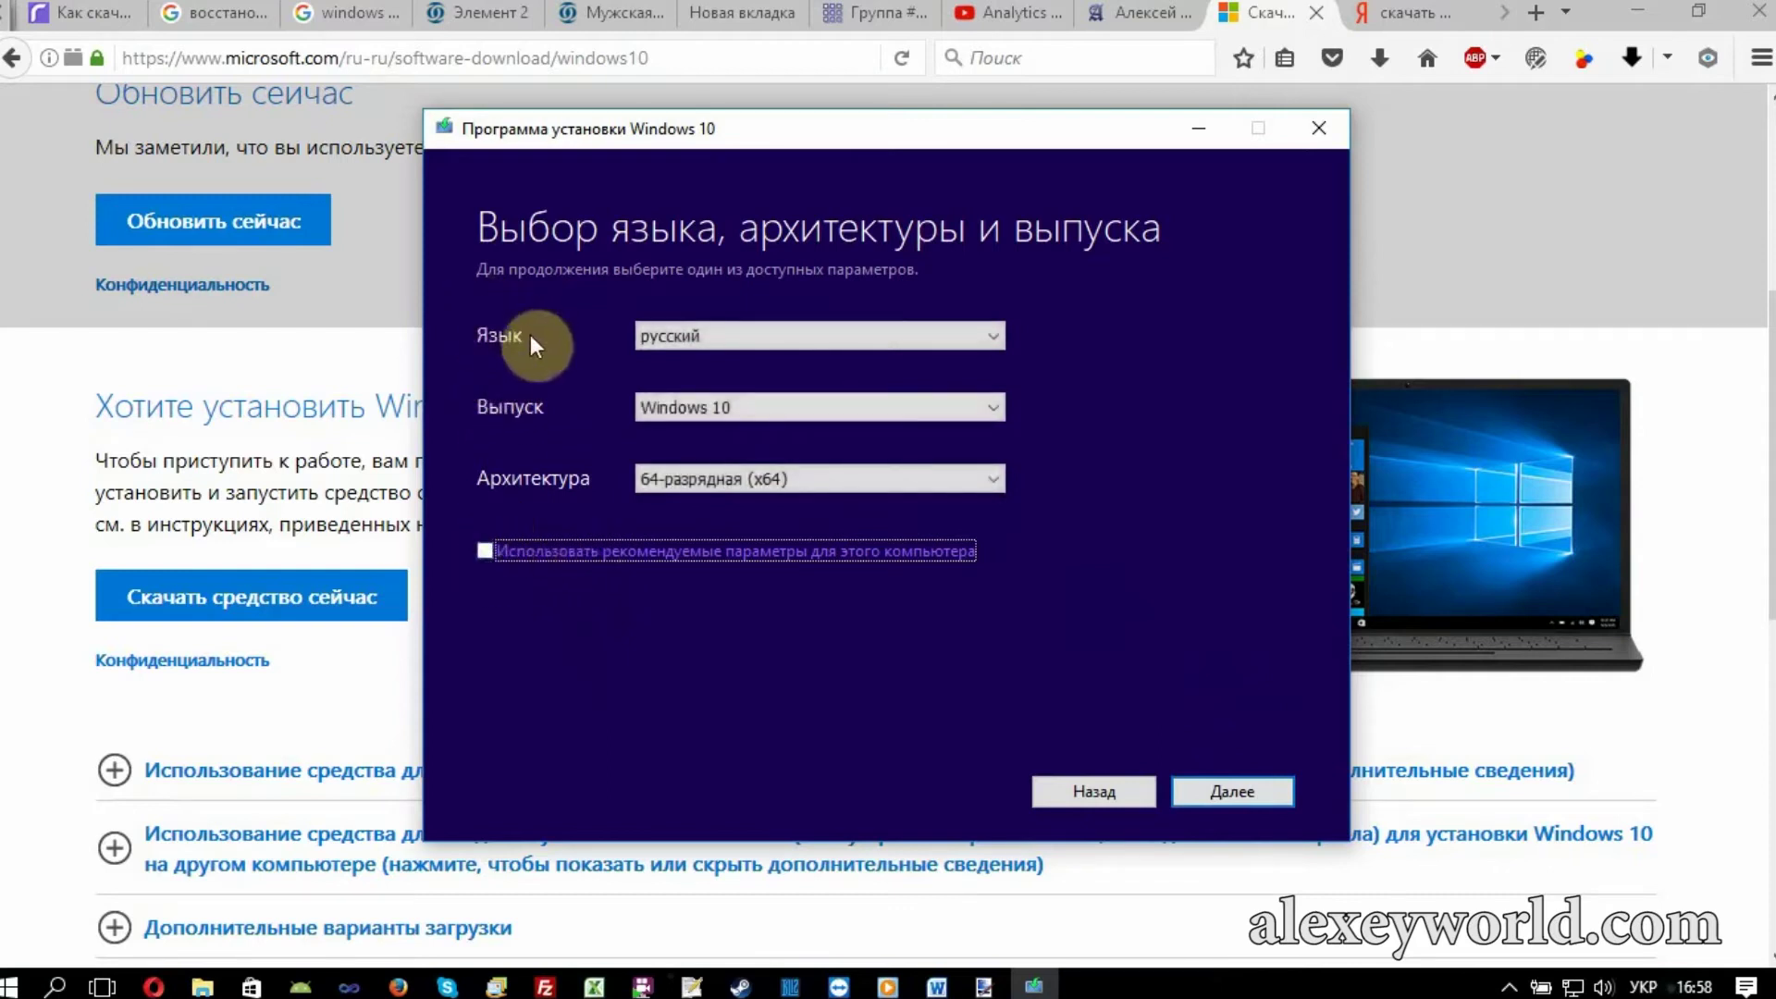
Step: Review the available Windows languages and editions without changing the current choices
{"action": "left_click", "coordinate": [863, 331]}
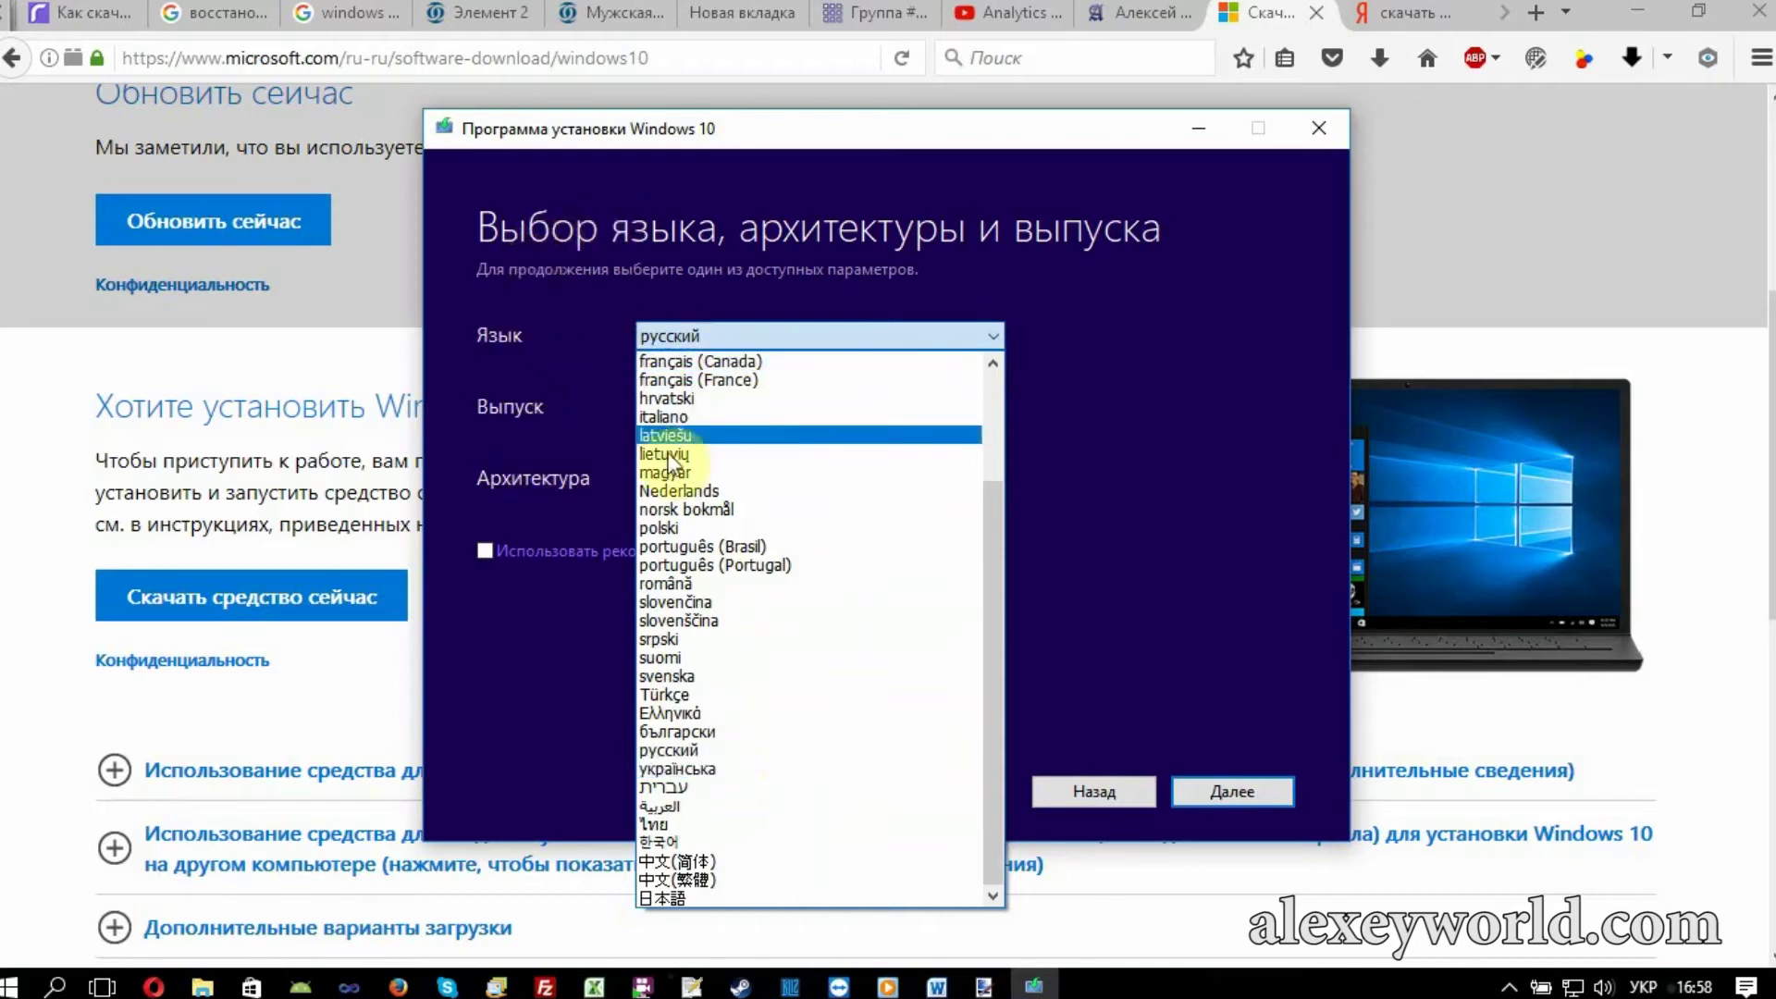
{"action": "left_click", "coordinate": [1188, 455]}
{"action": "left_click", "coordinate": [993, 409]}
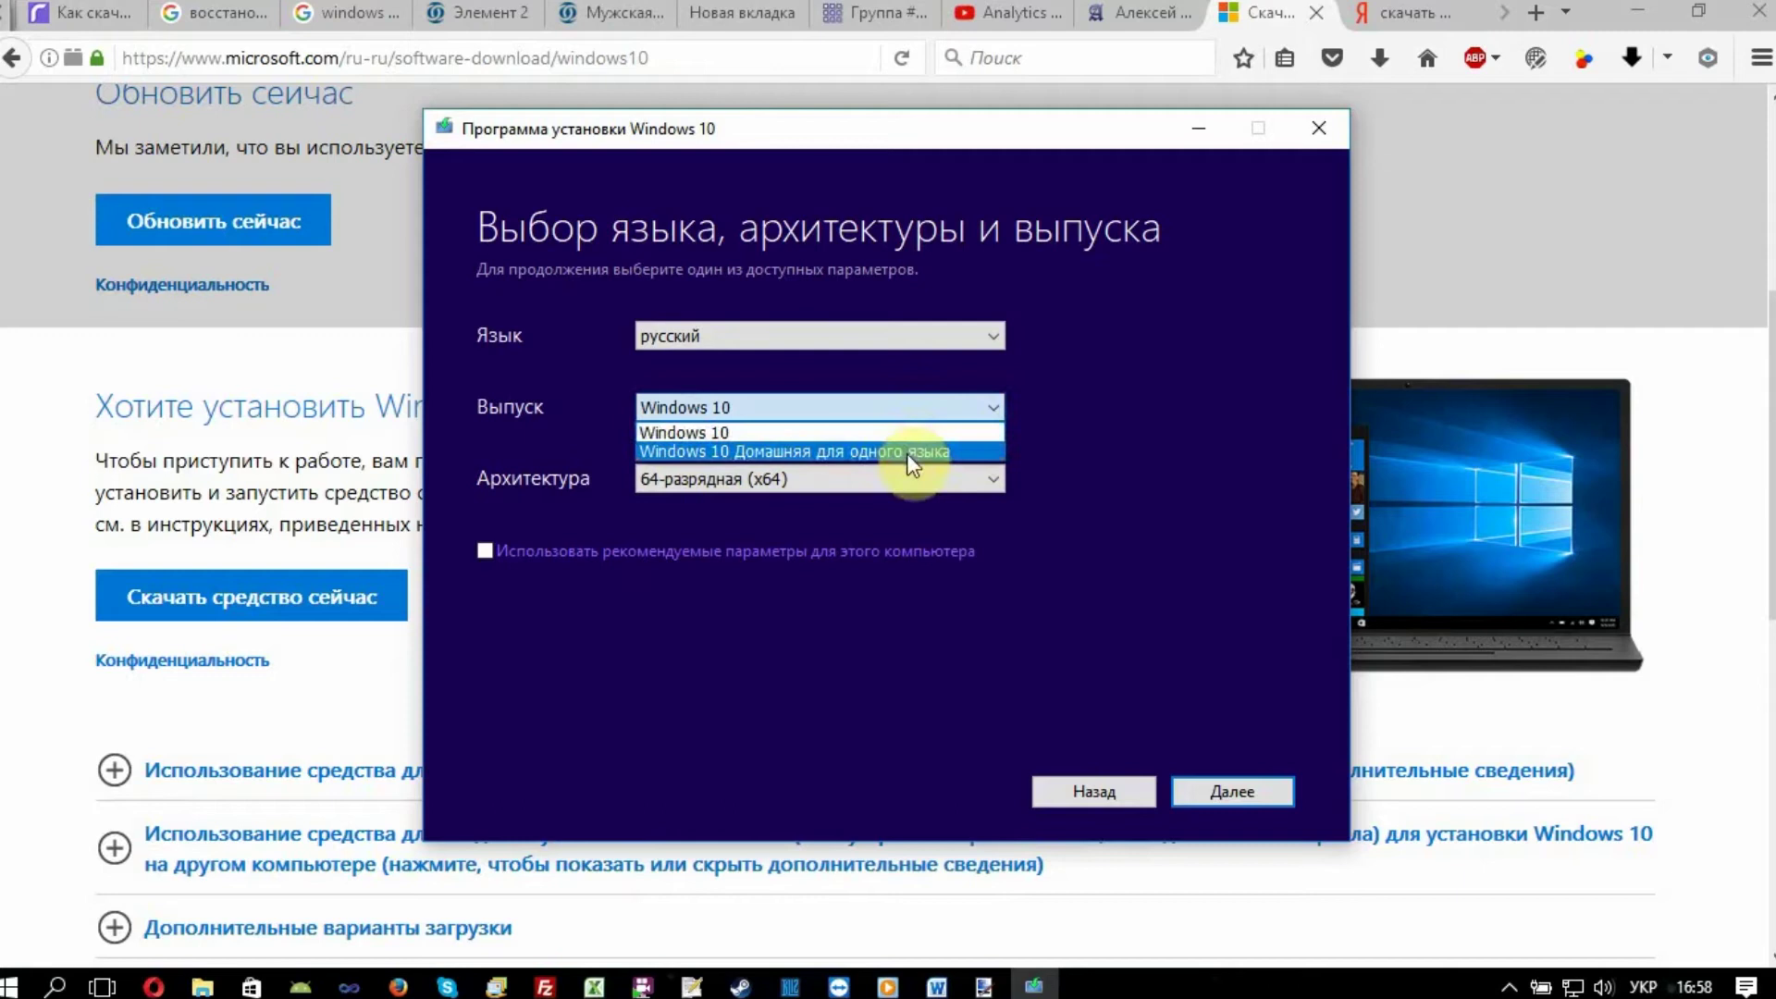
{"action": "left_click", "coordinate": [1166, 399]}
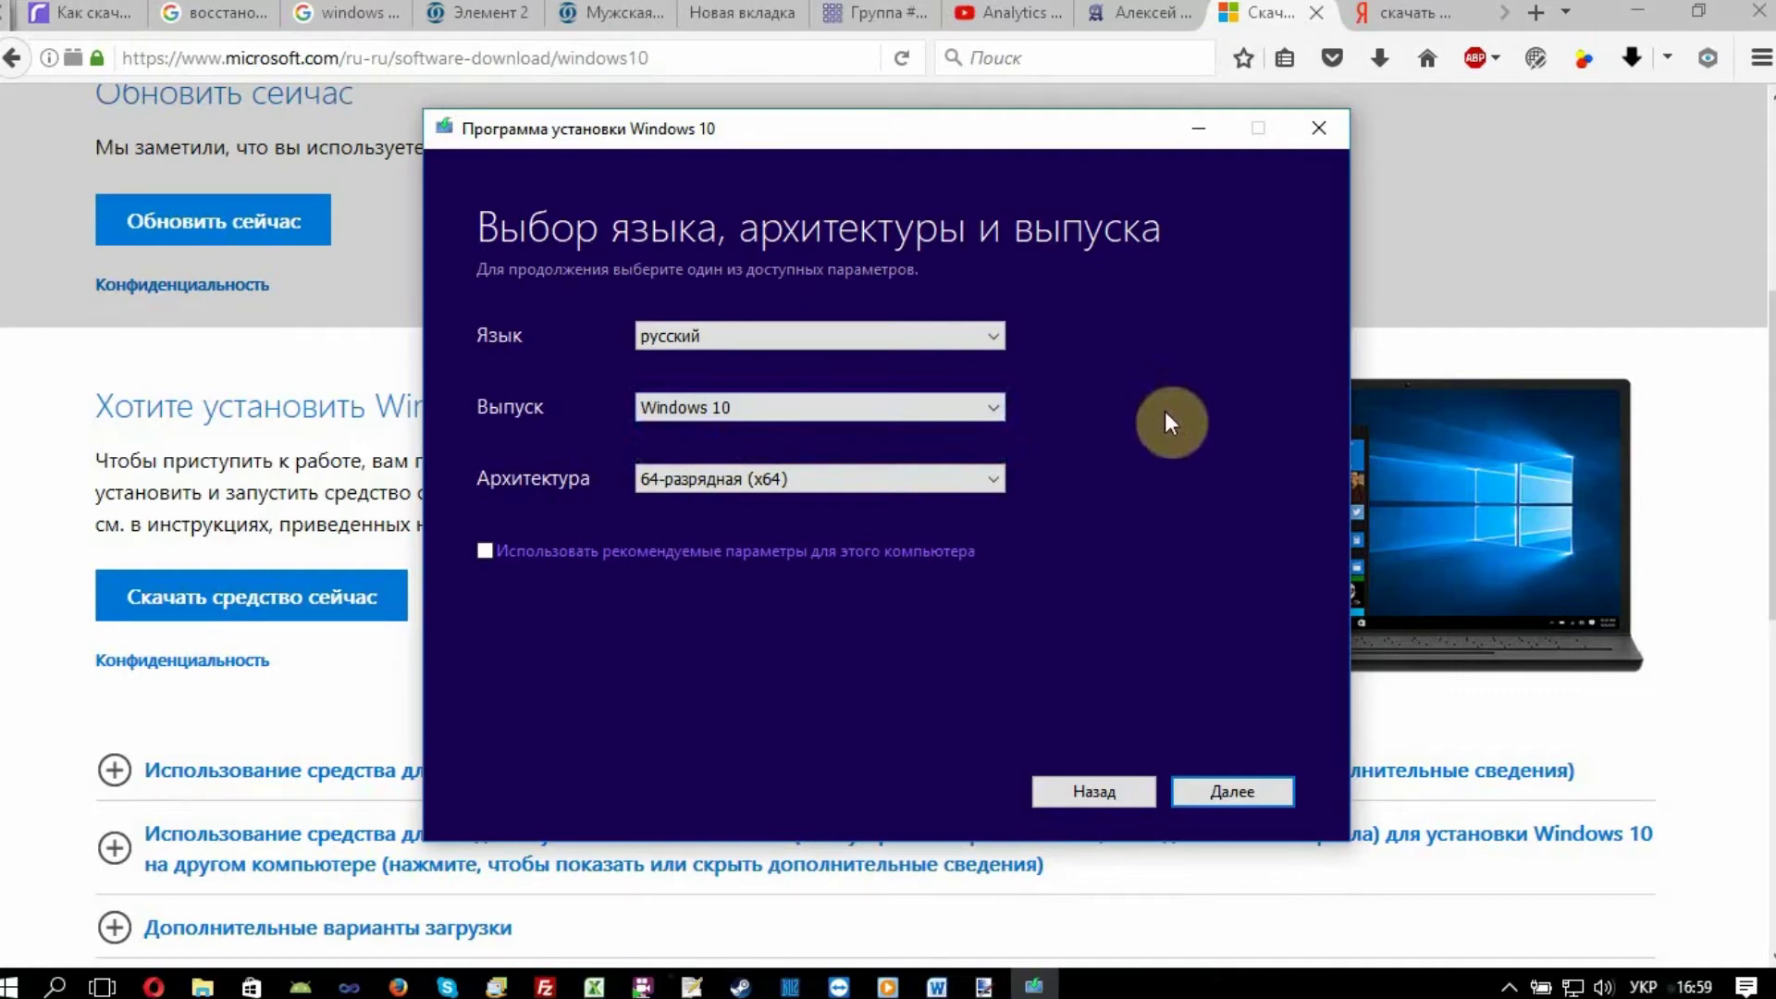
Step: Select the 64-bit (x64) architecture, proceed with the chosen settings and acknowledge the edition-matching notice
{"action": "left_click", "coordinate": [904, 478]}
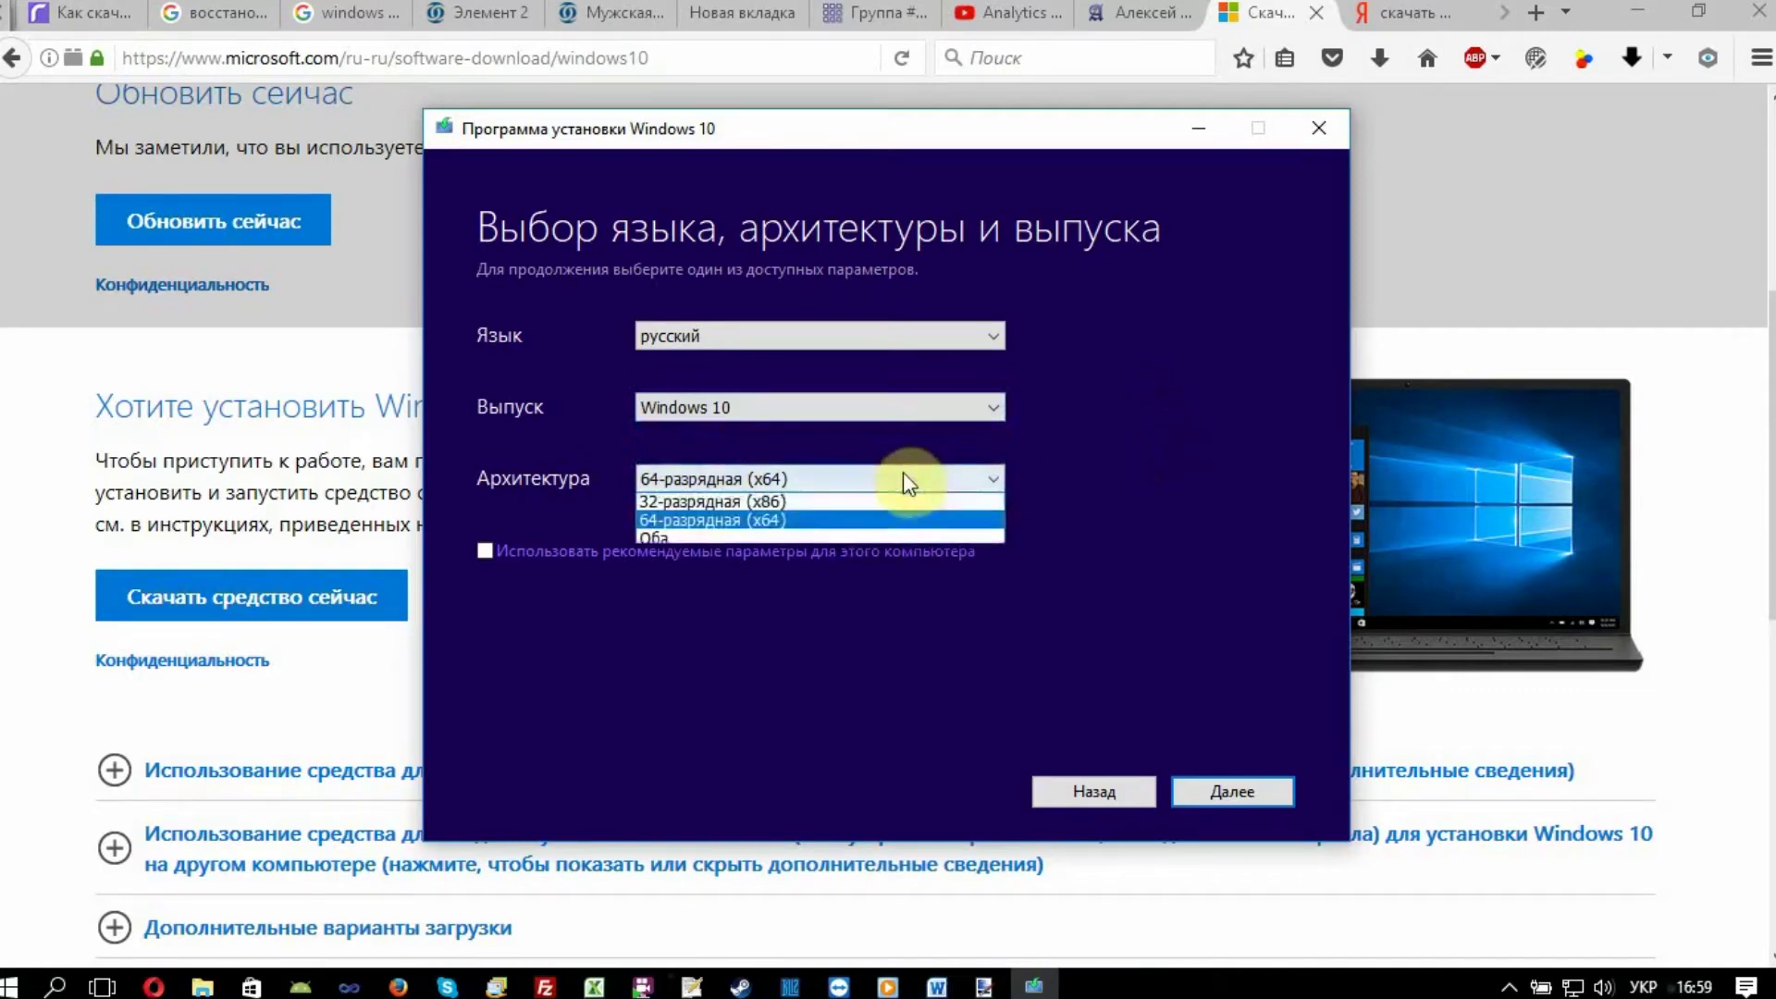
{"action": "left_click", "coordinate": [860, 524]}
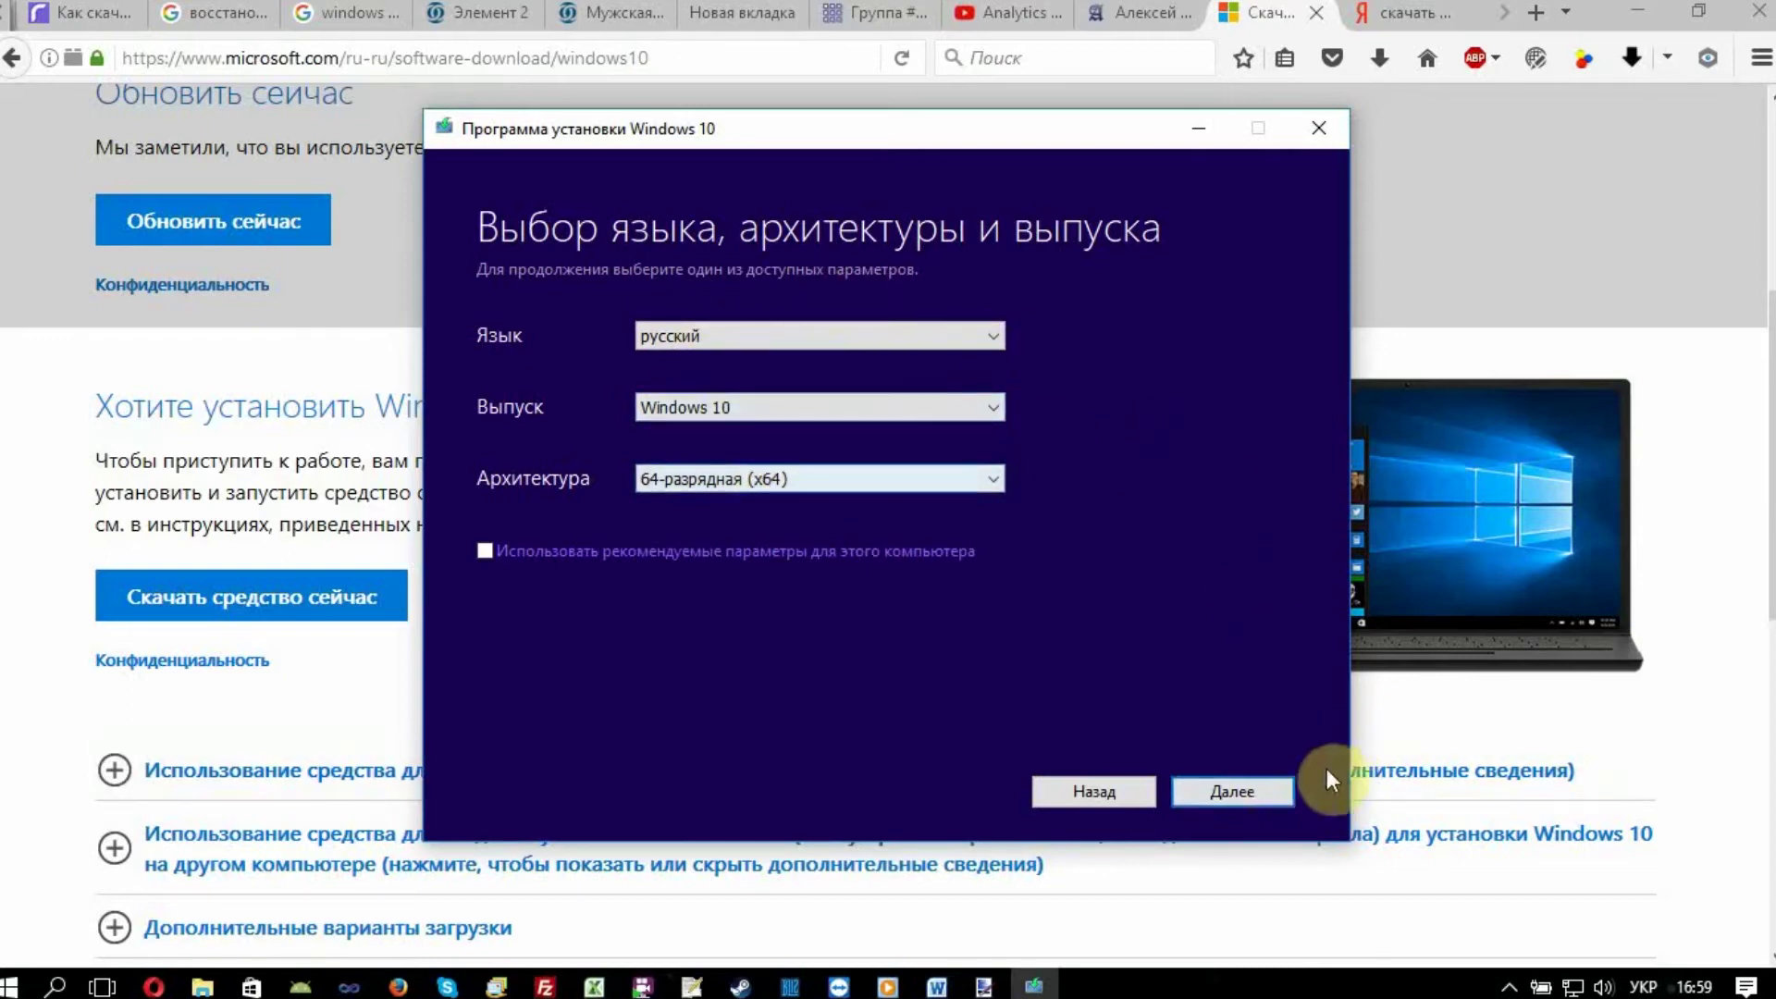
{"action": "left_click", "coordinate": [1244, 794]}
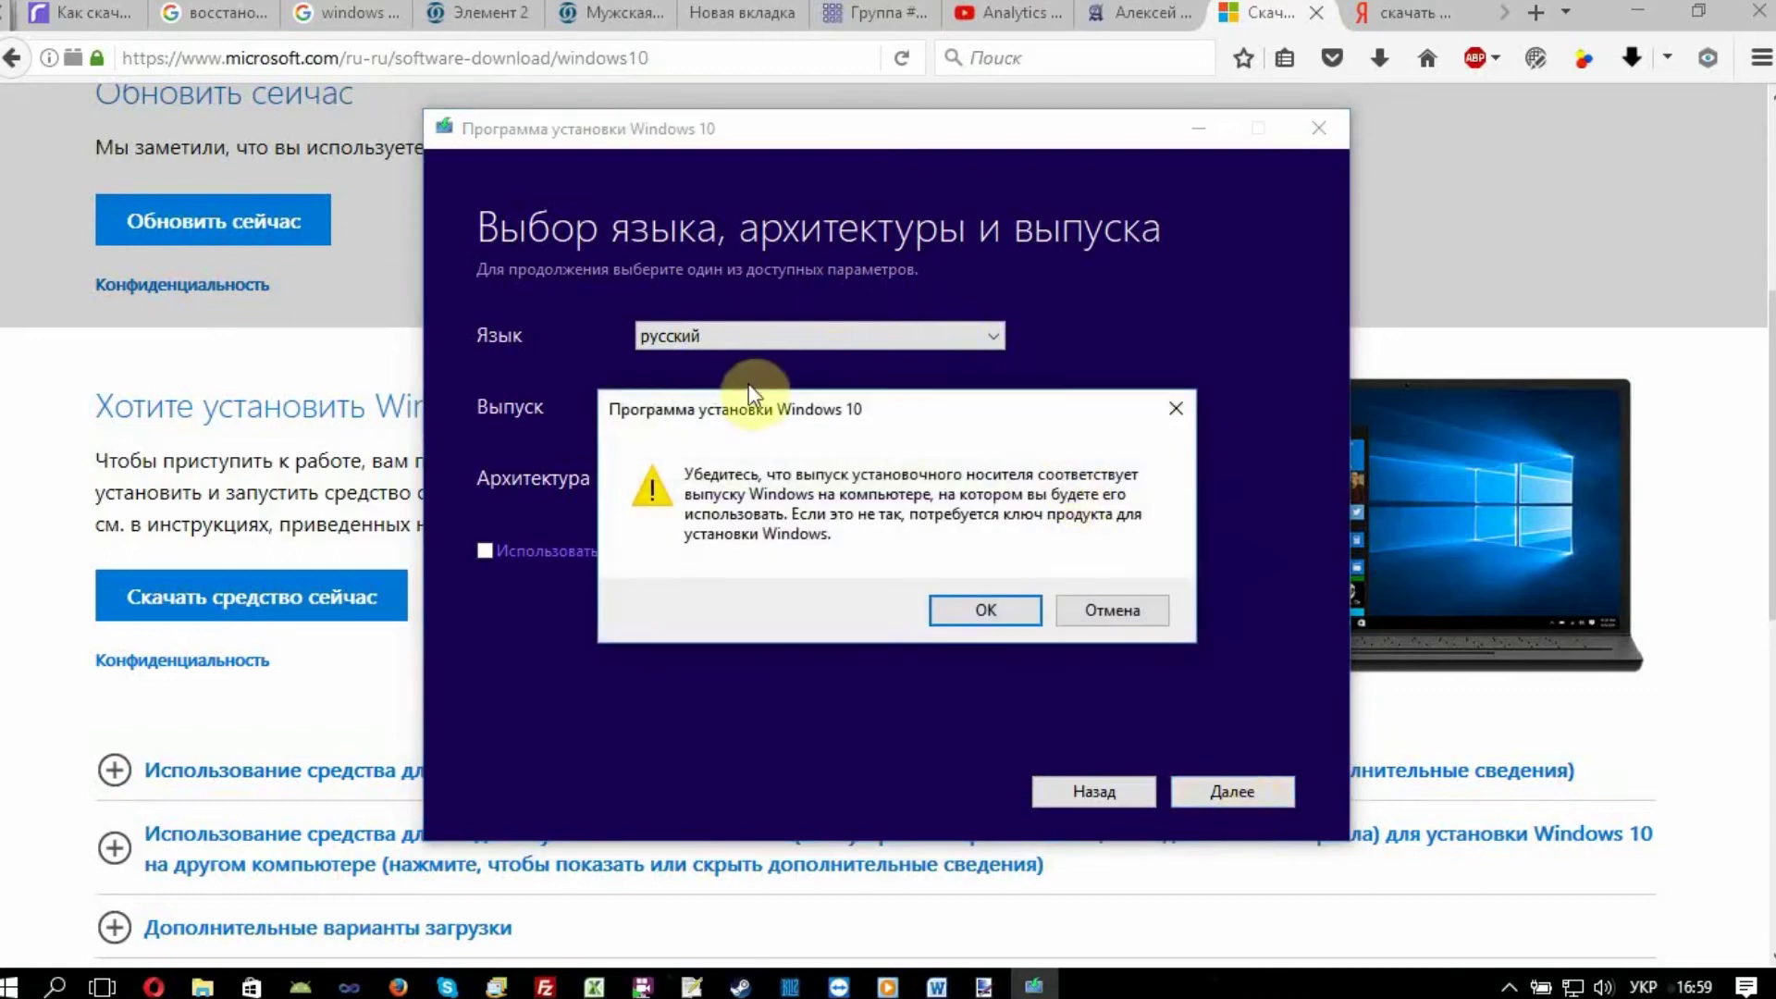
{"action": "left_click_drag", "start_coordinate": [735, 400], "coordinate": [722, 381]}
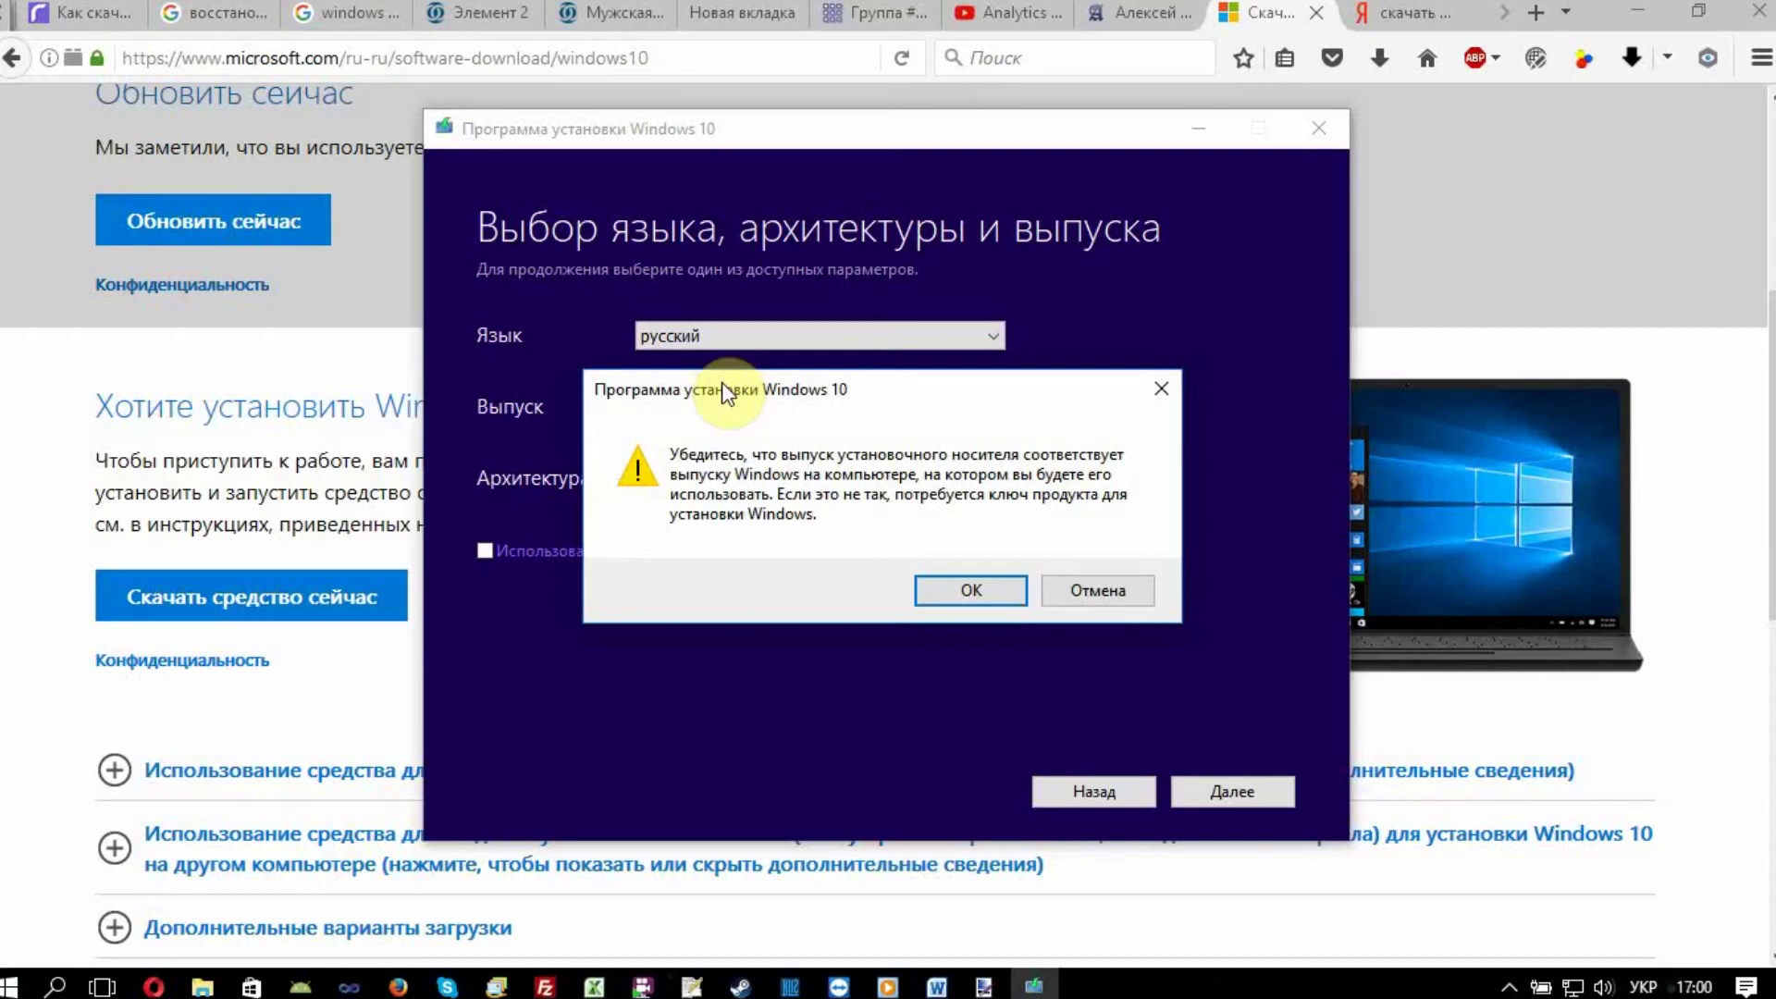
{"action": "left_click", "coordinate": [962, 594]}
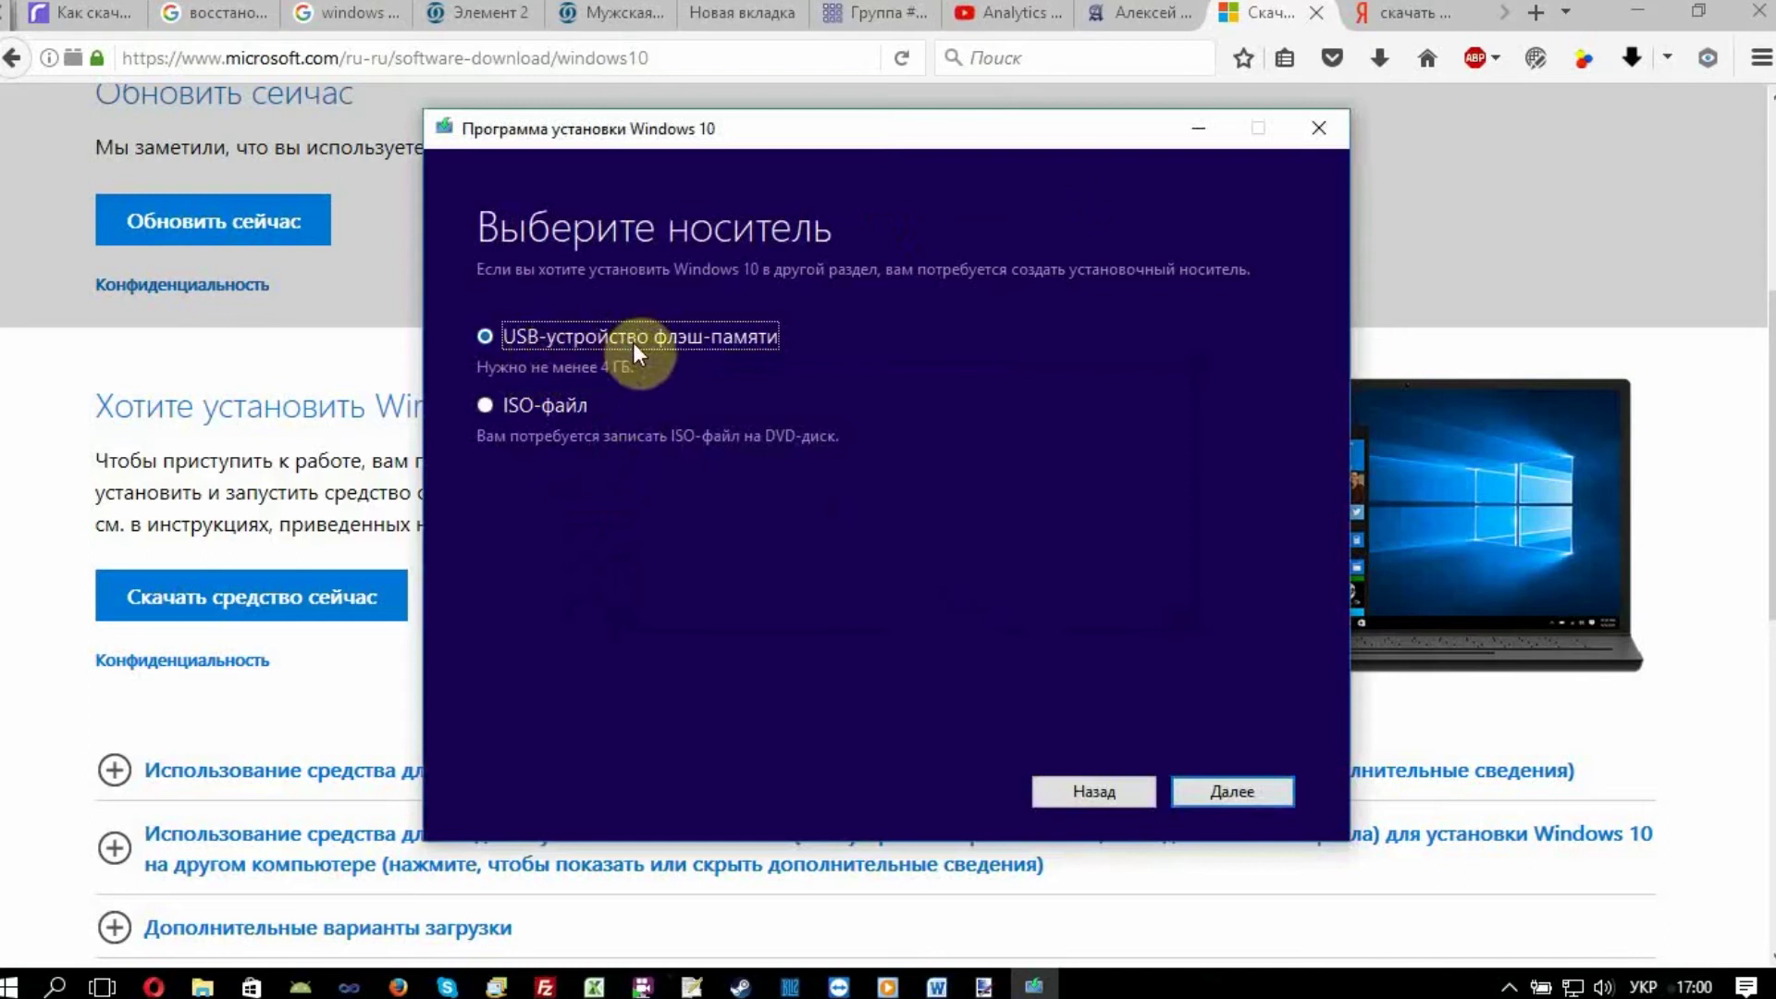
Step: Choose an ISO file as the installation medium and set drive F: as its save location
{"action": "left_click", "coordinate": [550, 407]}
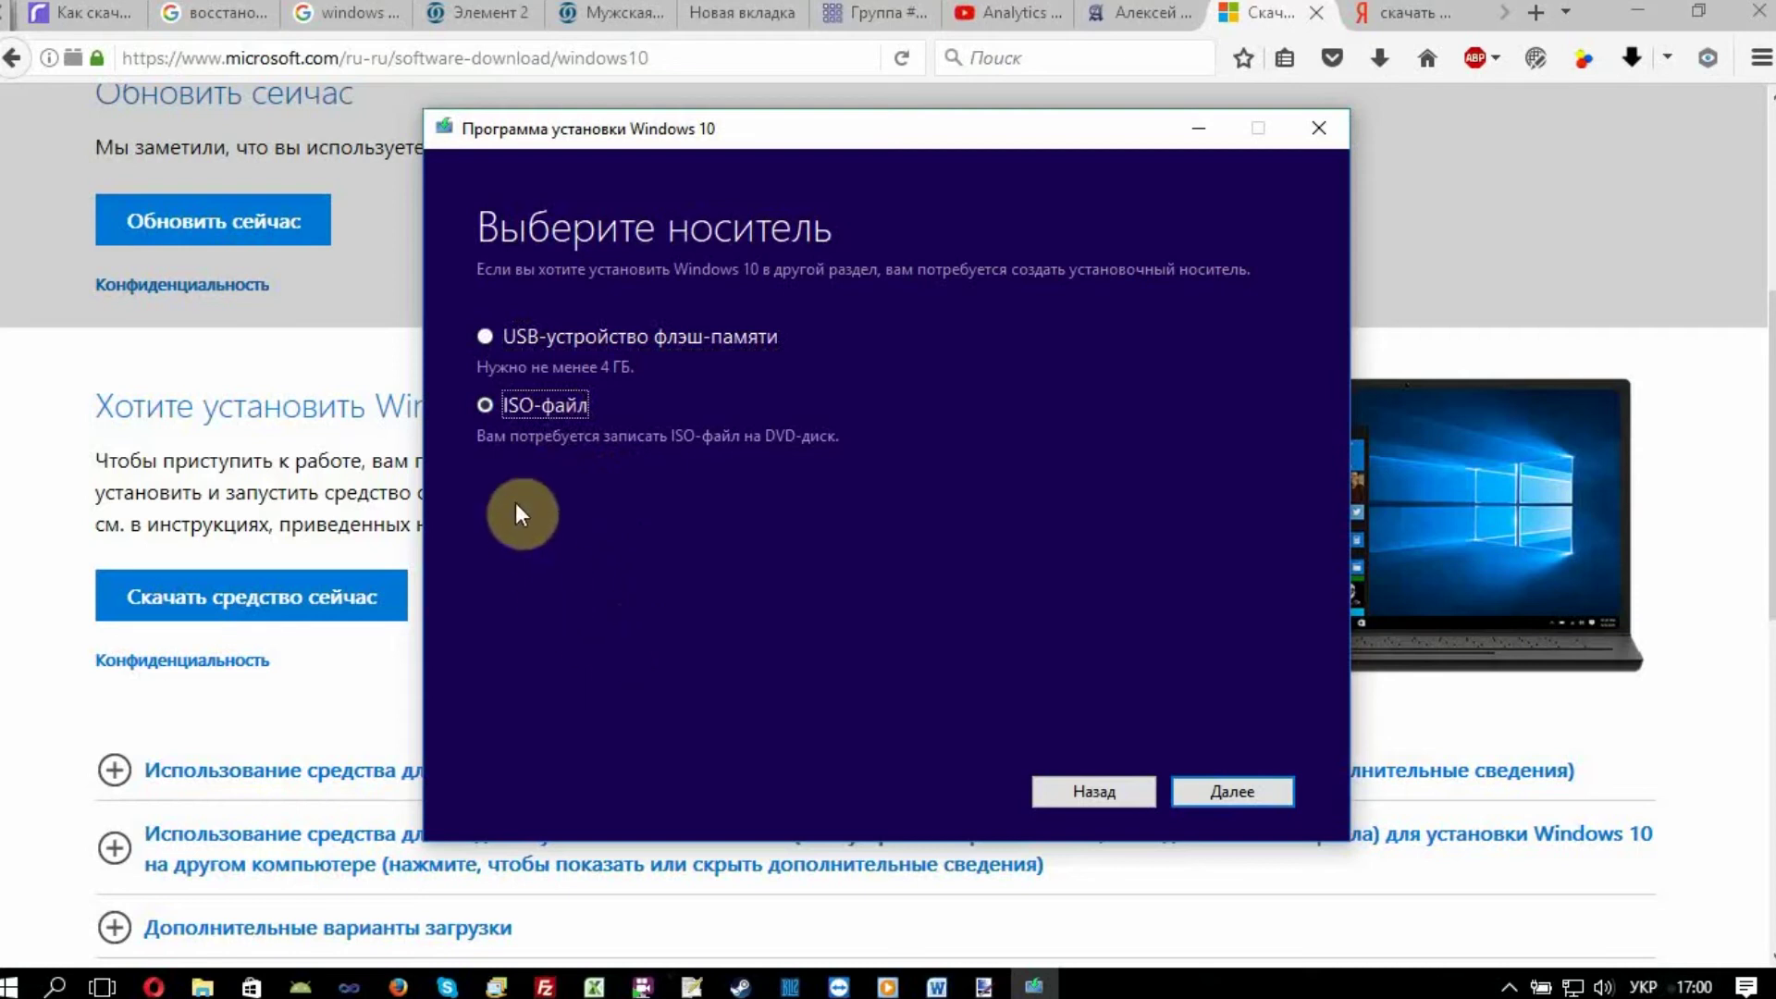
{"action": "left_click", "coordinate": [1223, 788]}
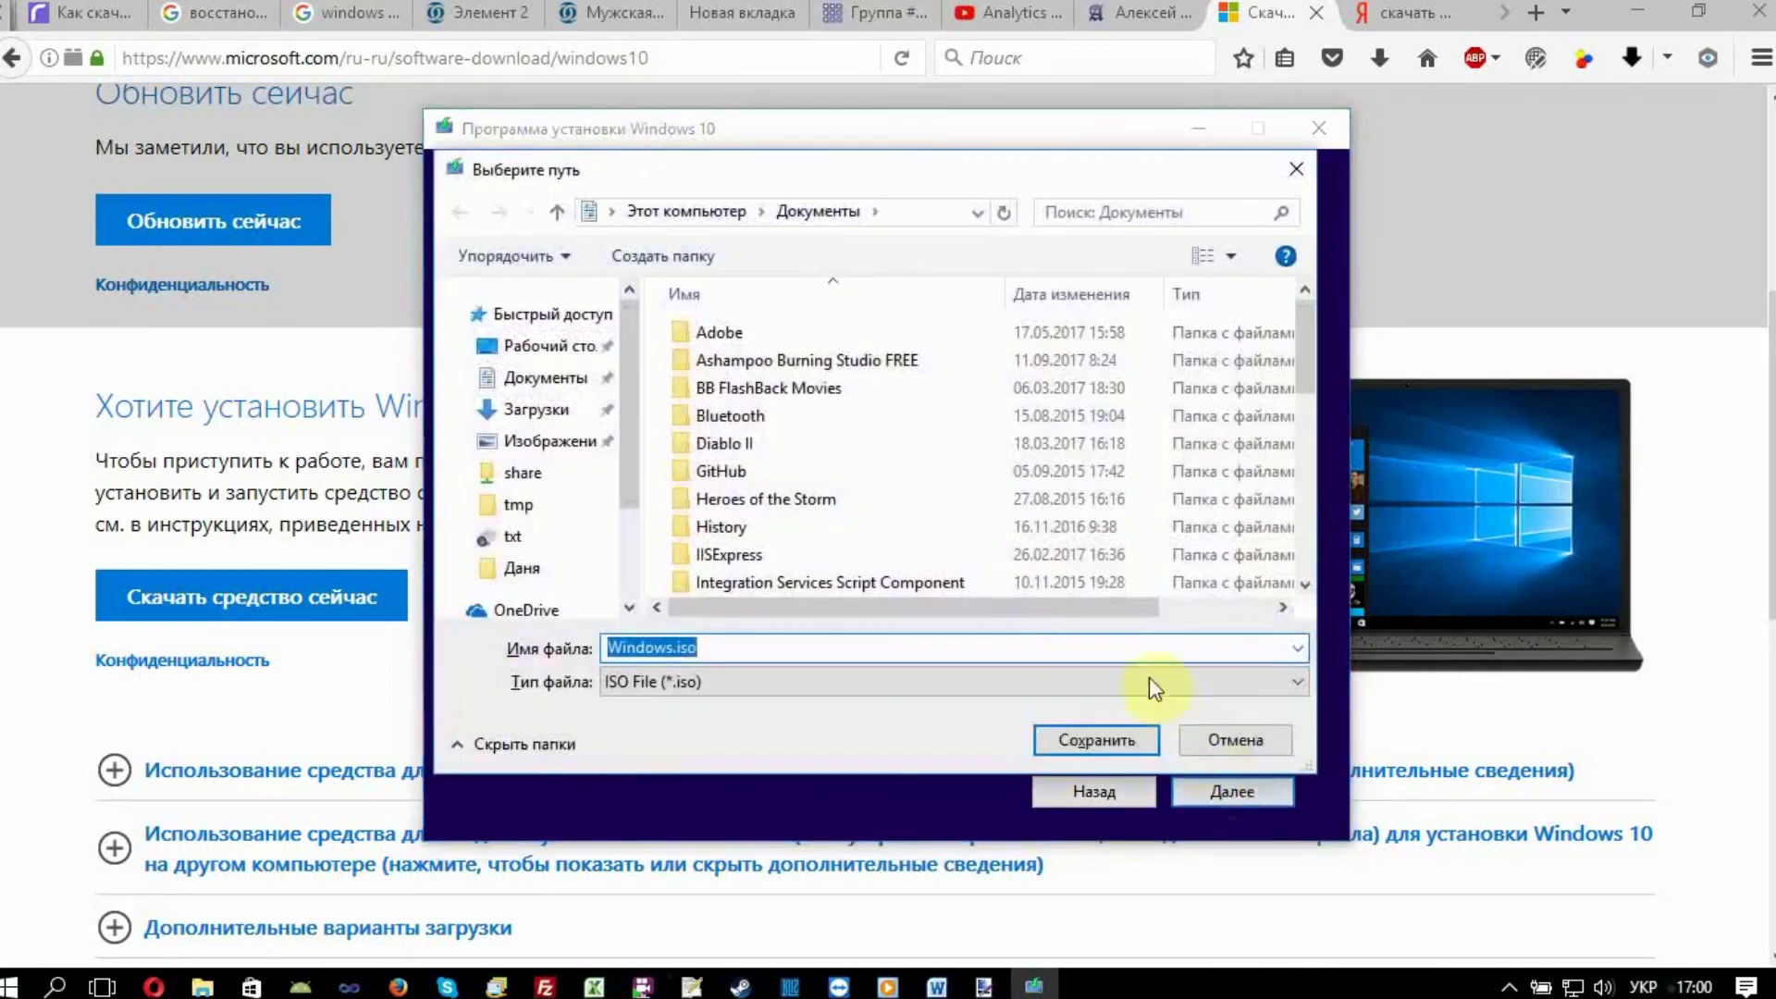
{"action": "scroll", "coordinate": [555, 536], "scroll_direction": "down", "scroll_amount": 1}
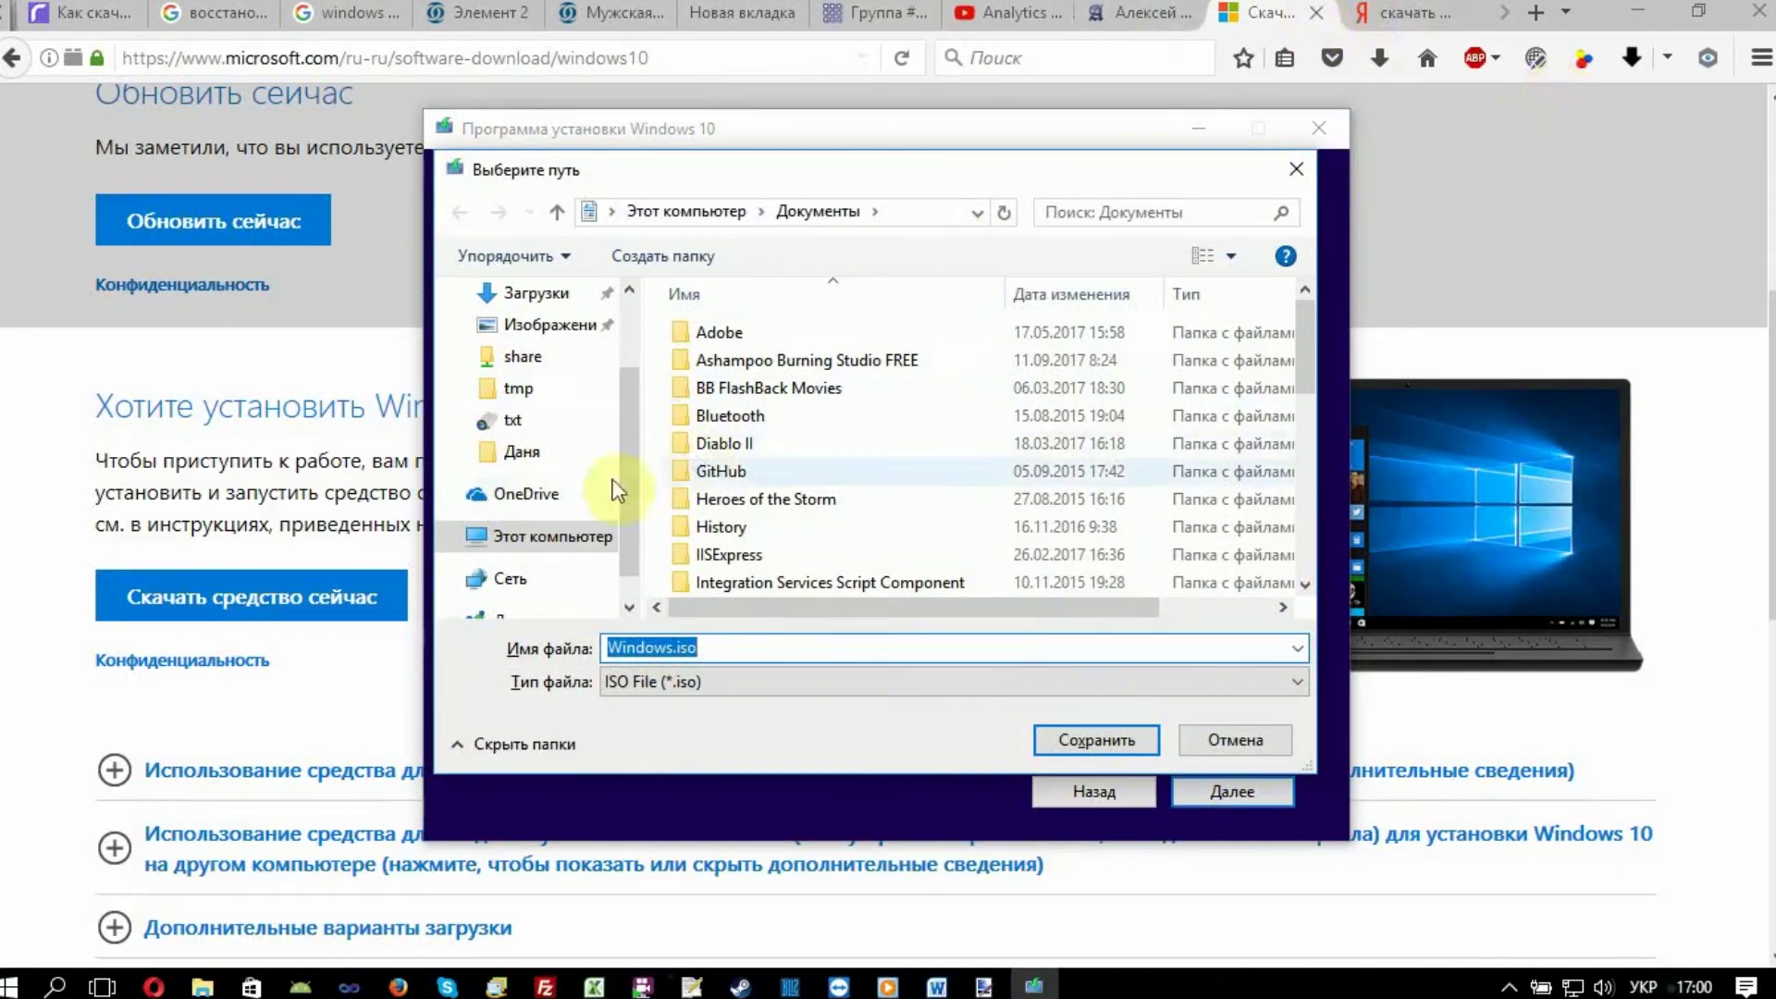
{"action": "scroll", "coordinate": [534, 493], "scroll_direction": "down", "scroll_amount": 1}
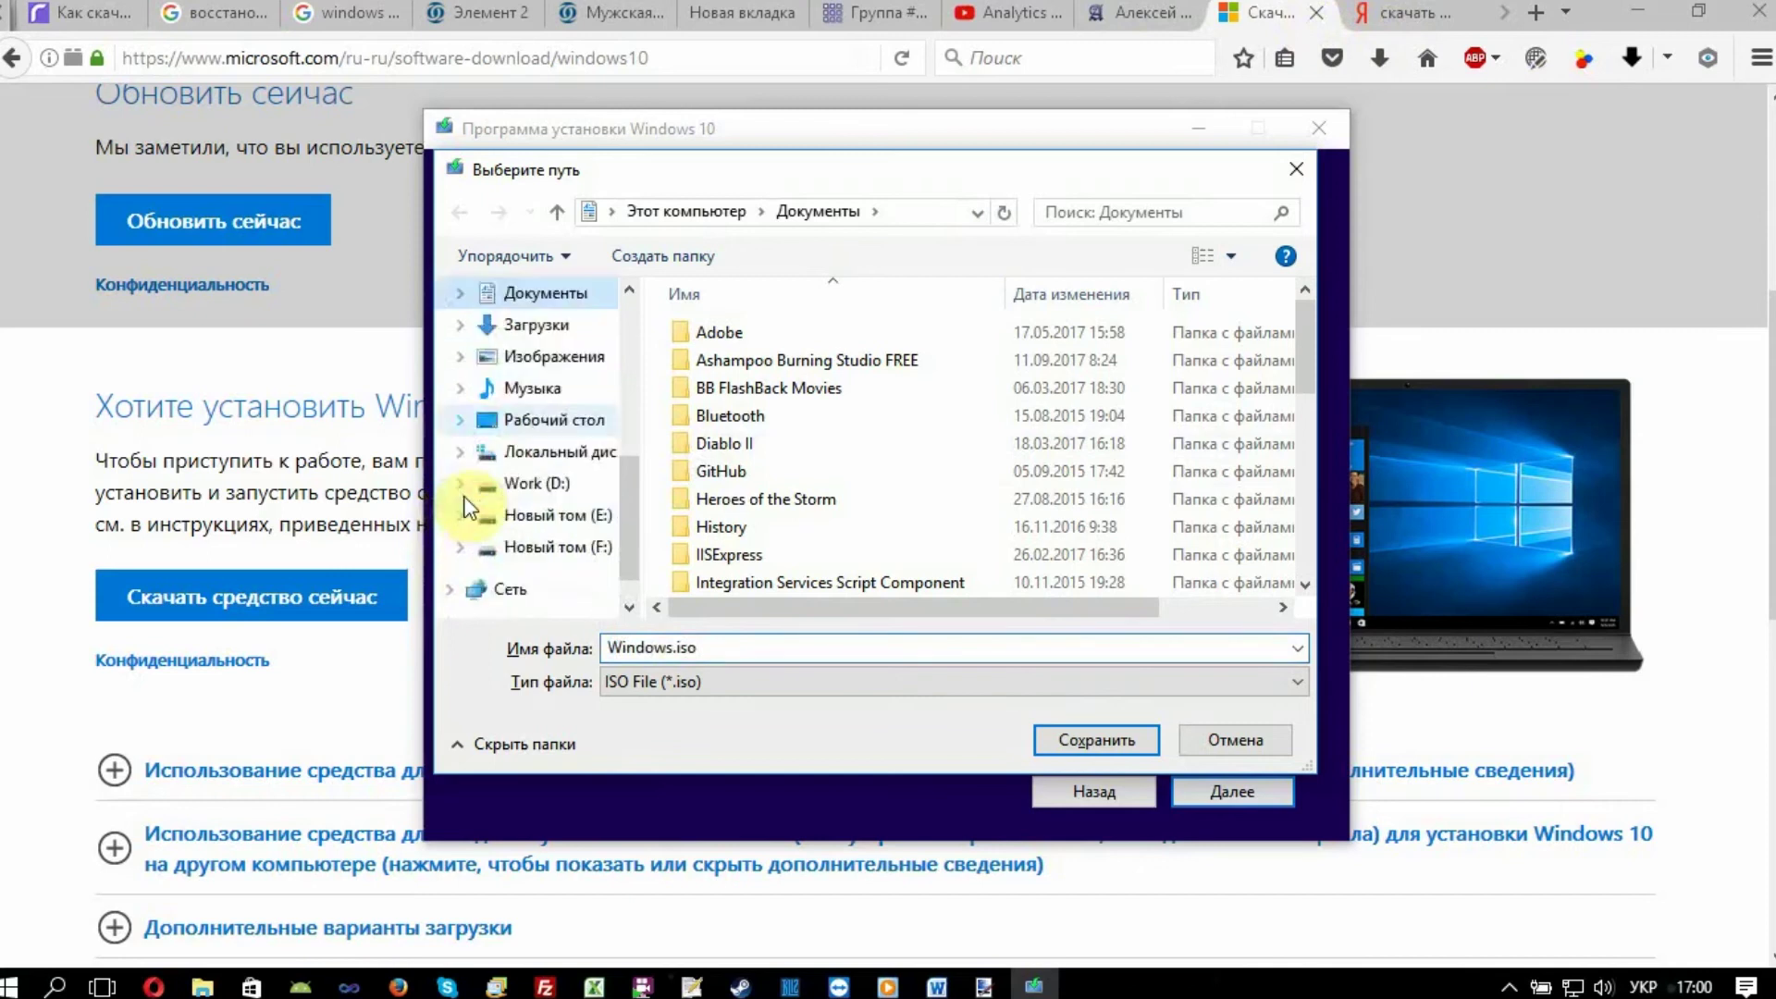
{"action": "left_click", "coordinate": [546, 549]}
{"action": "scroll", "coordinate": [917, 453], "scroll_direction": "down", "scroll_amount": 1}
Step: Name the image Windows10x64.iso and save it to start the Windows 10 download
{"action": "left_click", "coordinate": [674, 647]}
{"action": "left_click", "coordinate": [673, 648]}
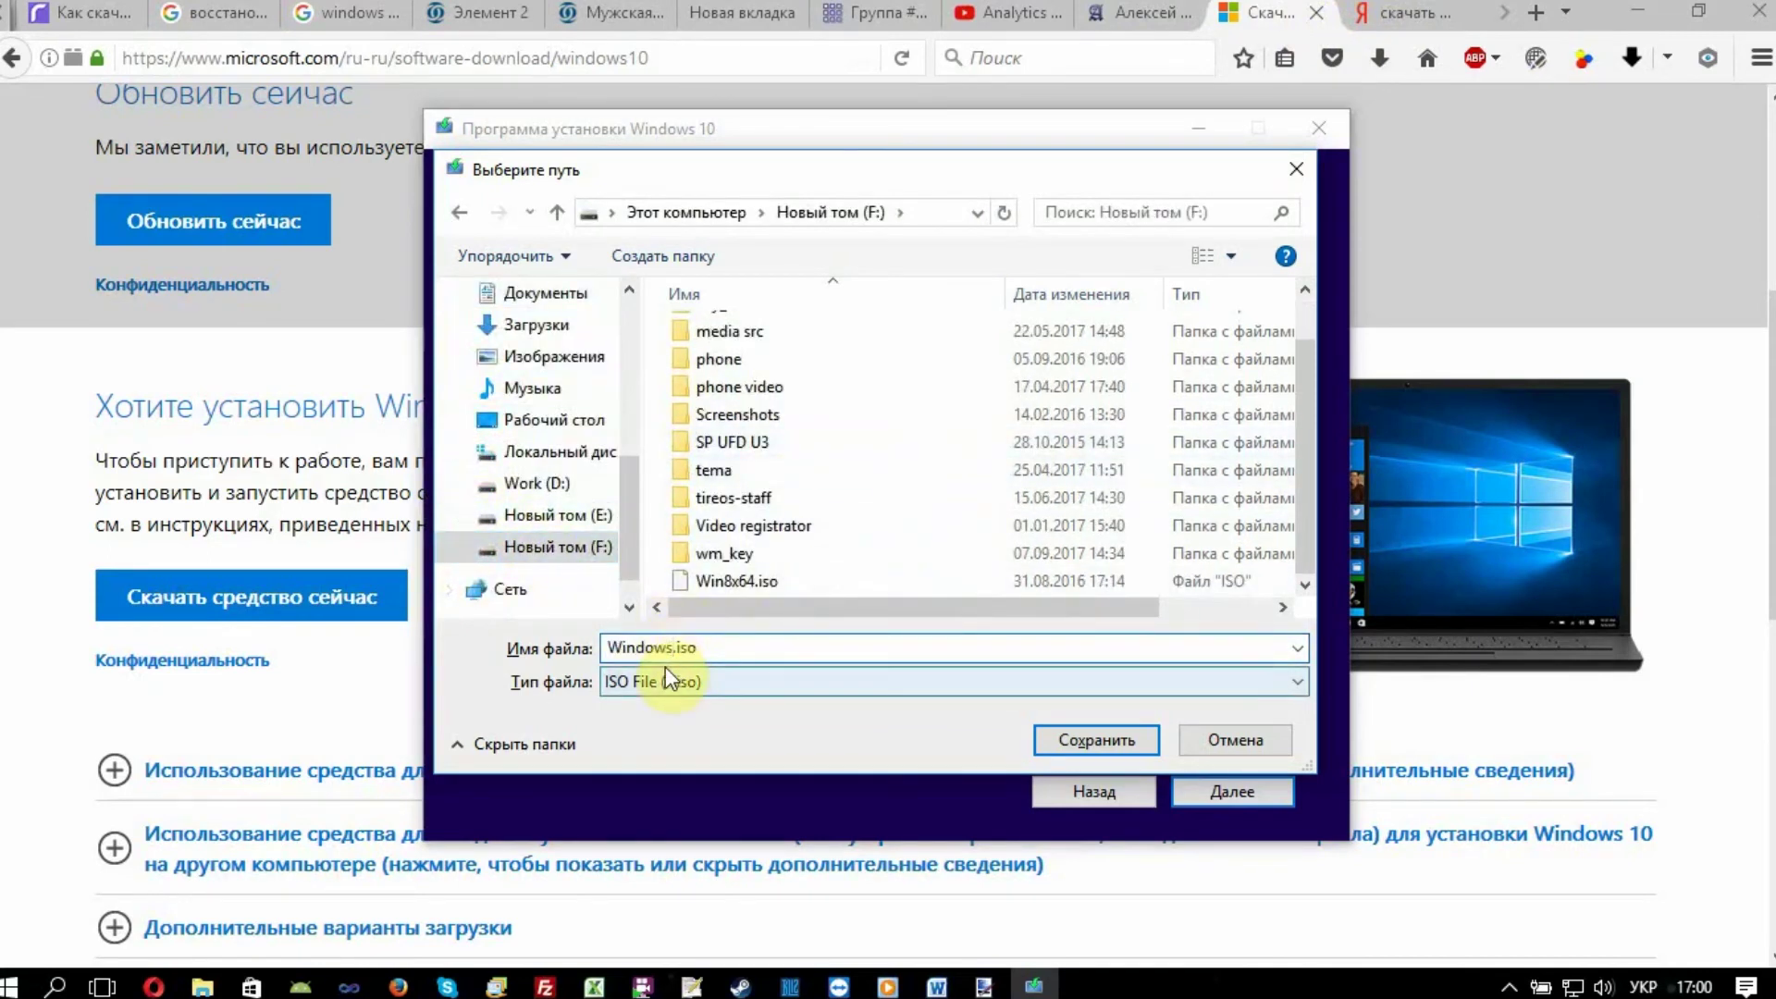
{"action": "type", "text": "ч64"}
{"action": "key", "text": "shift+Left"}
{"action": "key", "text": "alt+shift"}
{"action": "key", "text": "alt+shift"}
{"action": "type", "text": "x"}
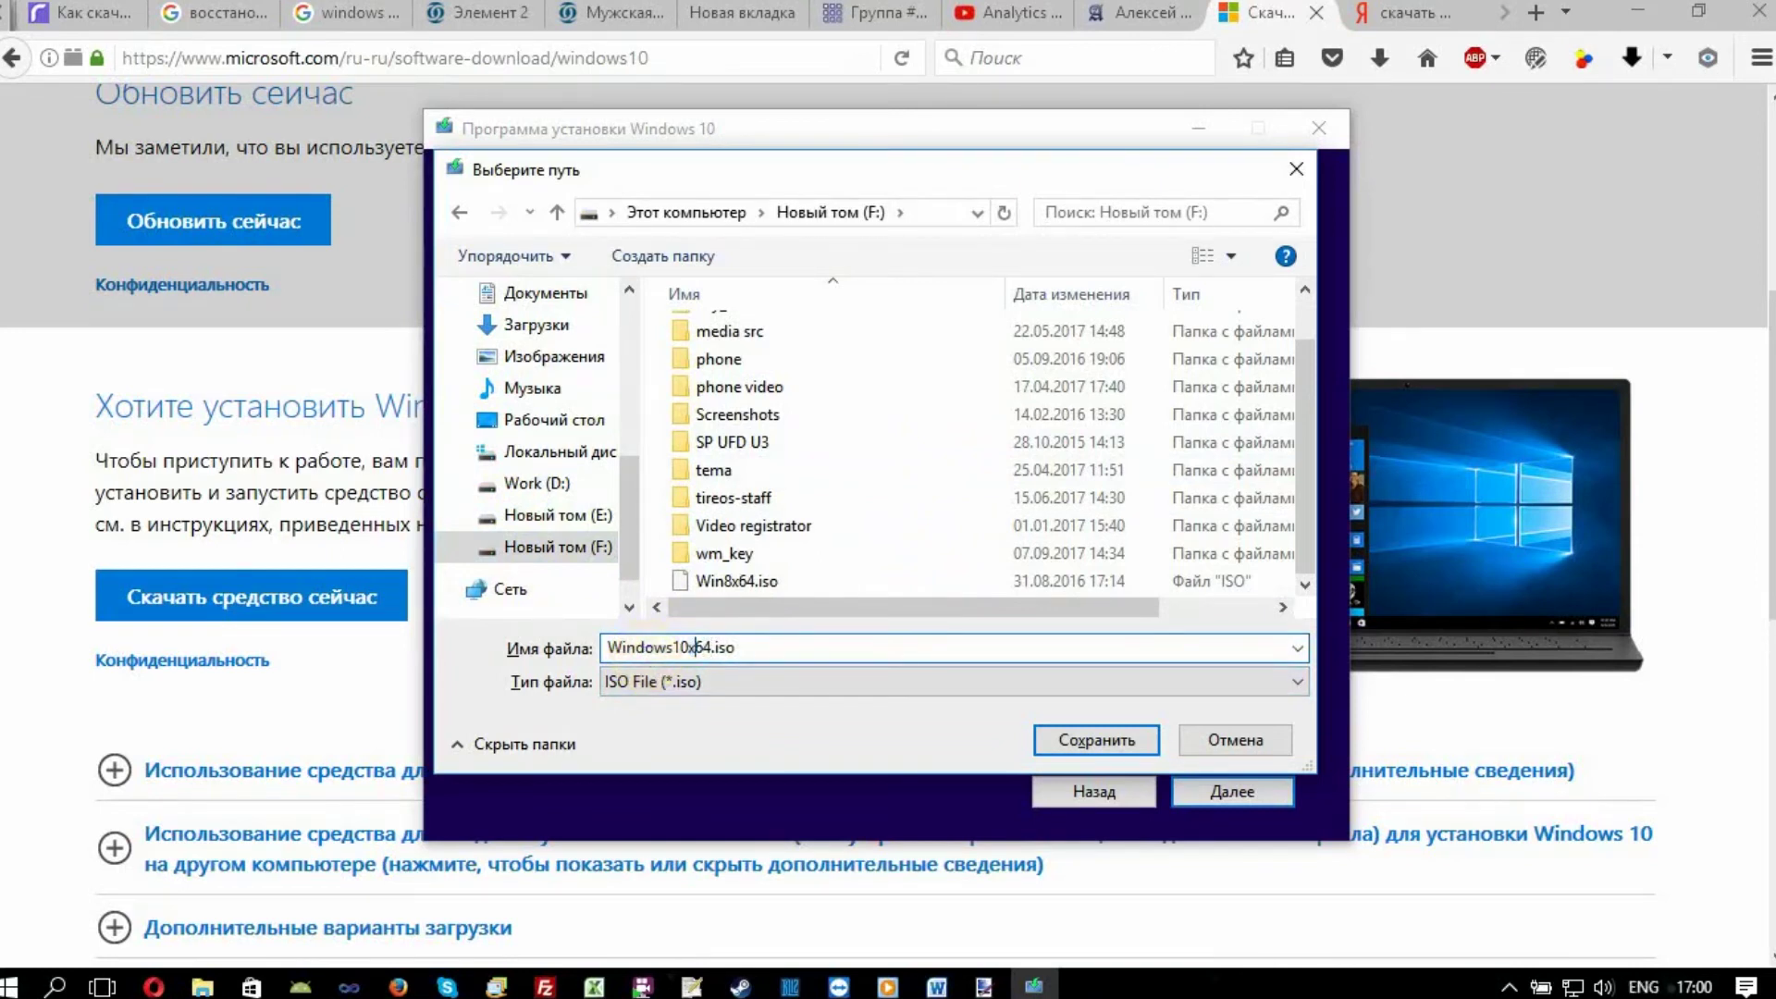
{"action": "left_click", "coordinate": [1086, 731]}
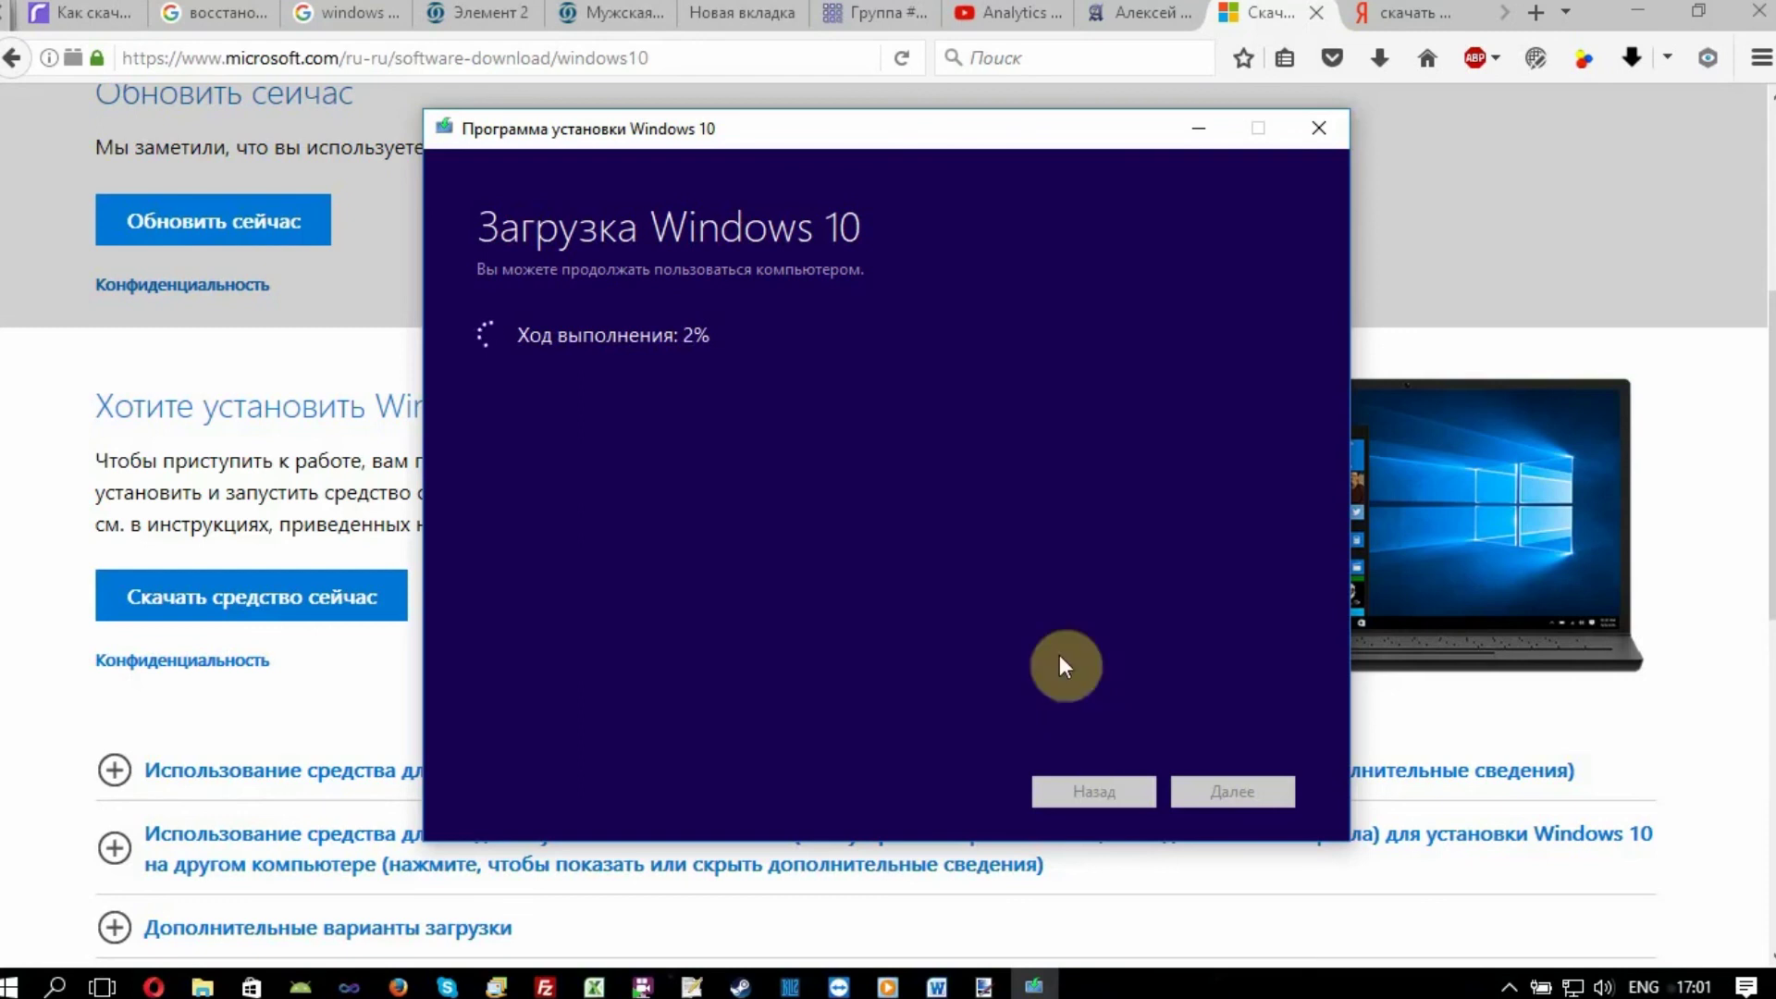
Step: Switch to the open alexeyworld.com site
{"action": "left_click", "coordinate": [1122, 9]}
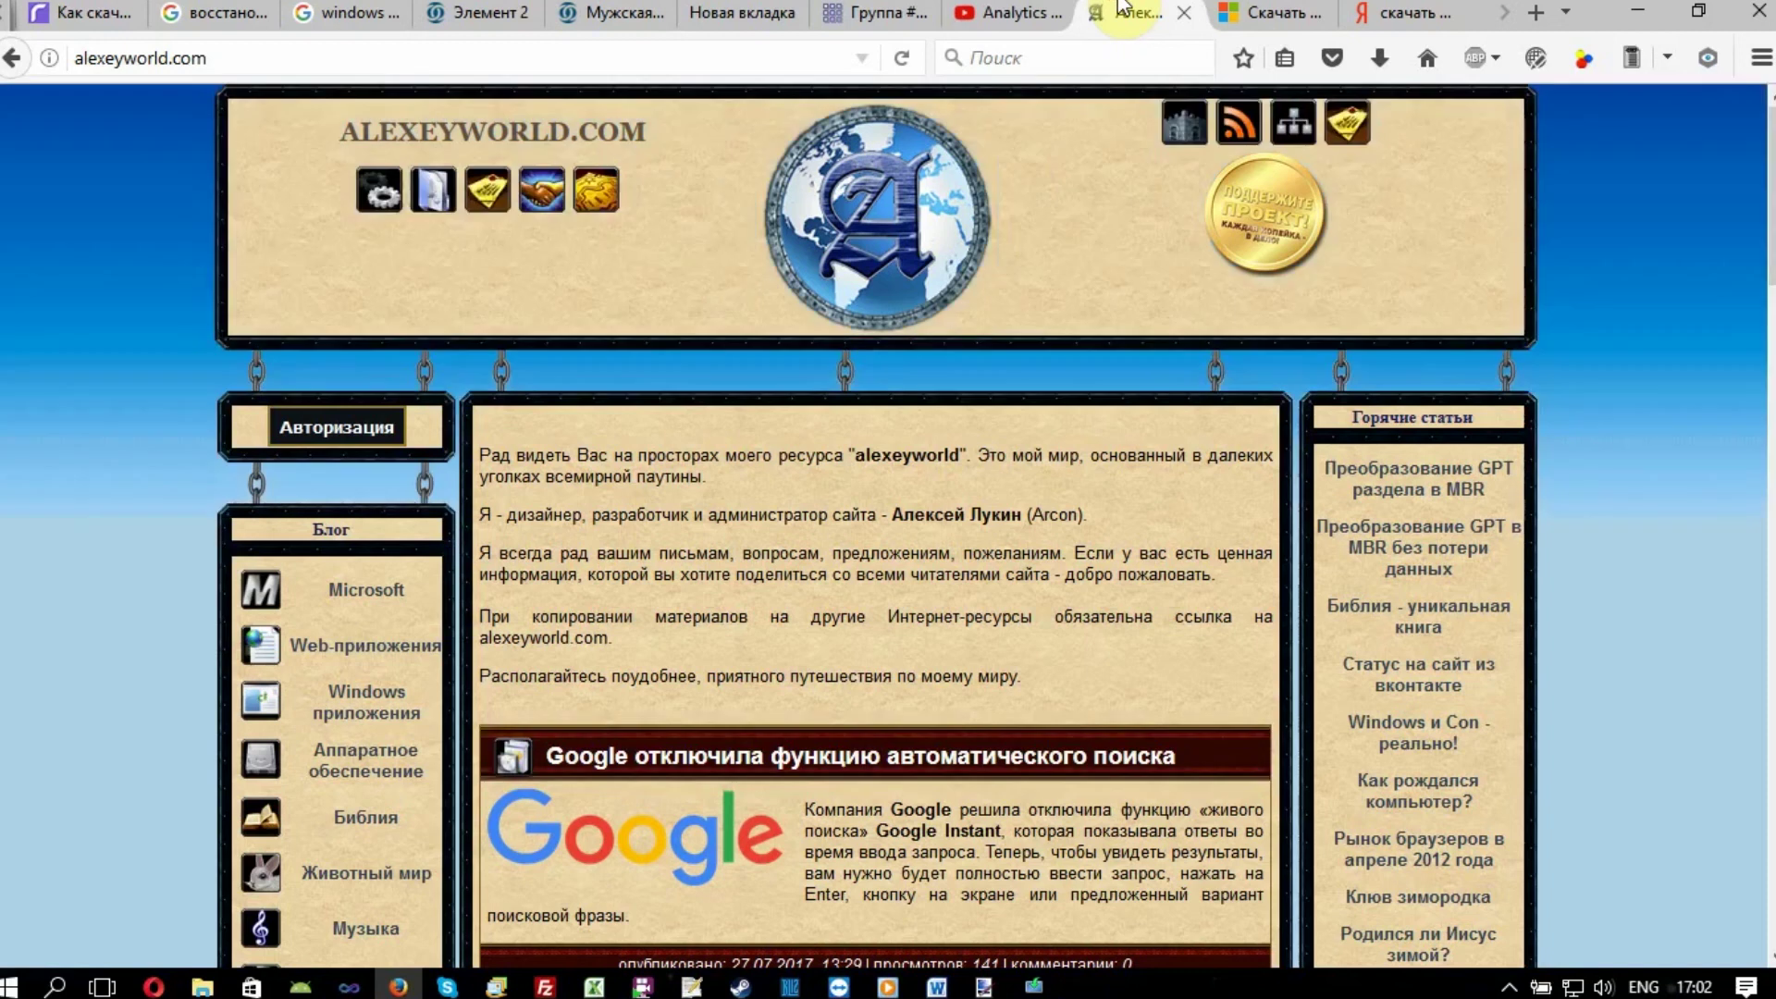